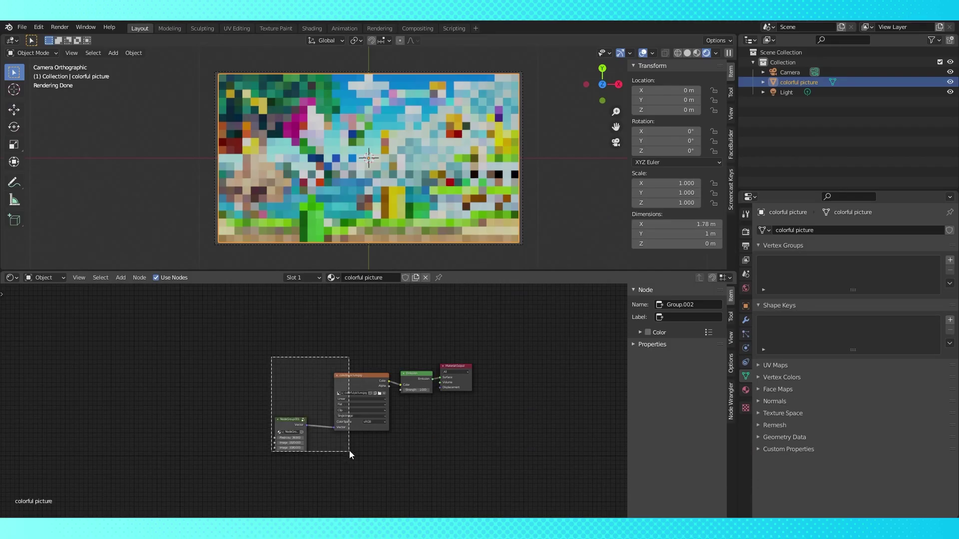
- Separate the image texture and its vector group from the Emission shader, and move Emission and Material Output clear of them
drag(347, 376, 310, 406)
drag(402, 385, 422, 381)
drag(402, 346, 456, 396)
drag(423, 378, 386, 340)
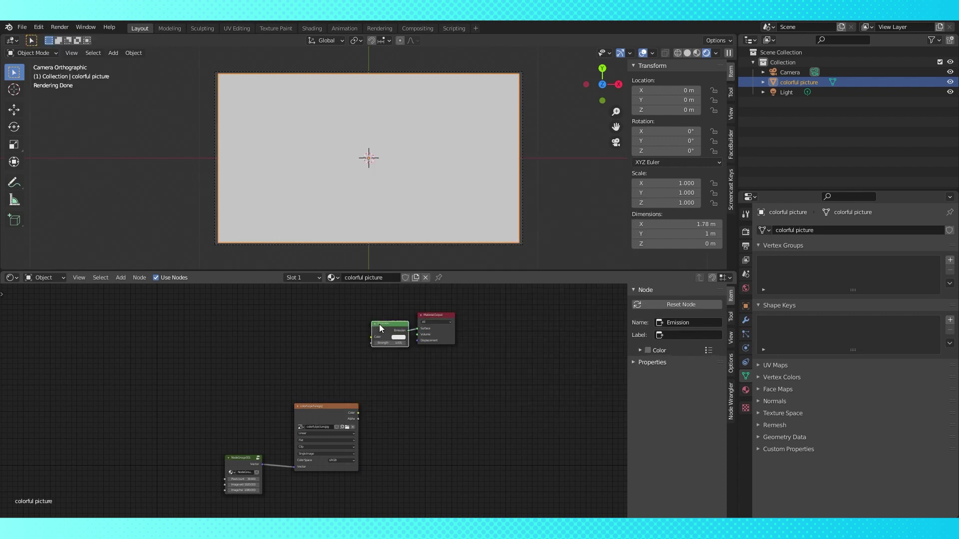
- Add a texture setup with Texture Coordinate and Mapping to the Emission node, and delete its new Image Texture node
key(ctrl+t)
key(g)
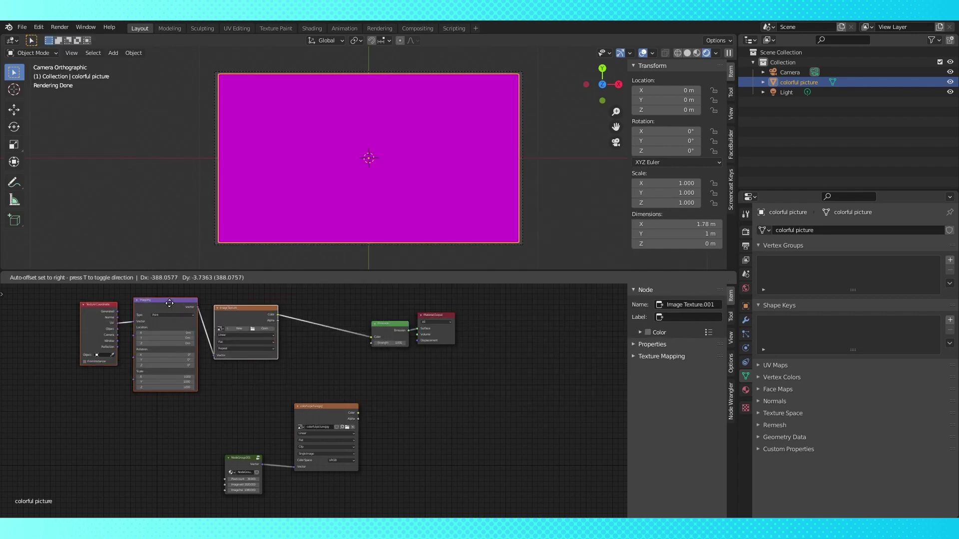
click(247, 313)
key(x)
- Add a Separate XYZ node, feed it from the Mapping vector, and connect its X output to the Emission color
key(shift+a)
mouse_move(255, 358)
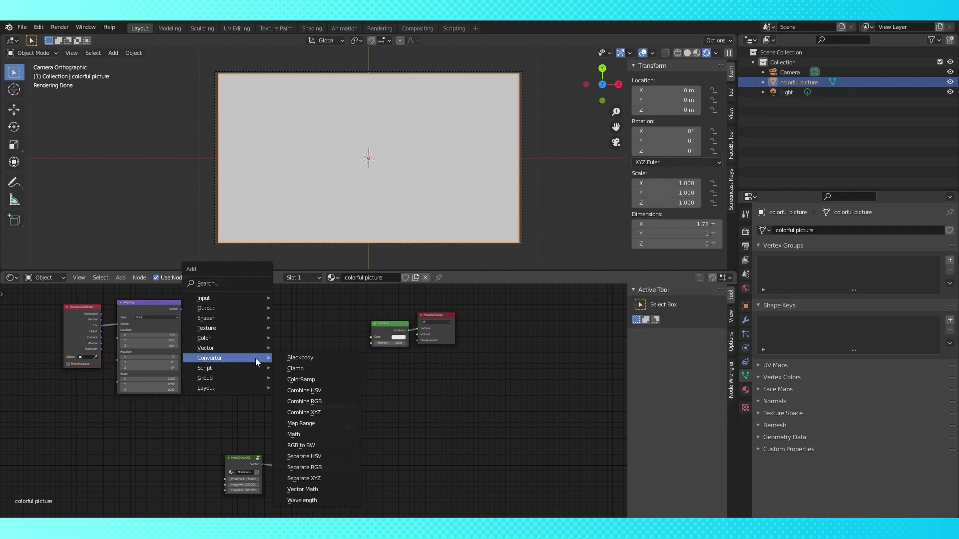
click(334, 476)
click(227, 311)
drag(176, 310, 211, 338)
drag(257, 315, 372, 337)
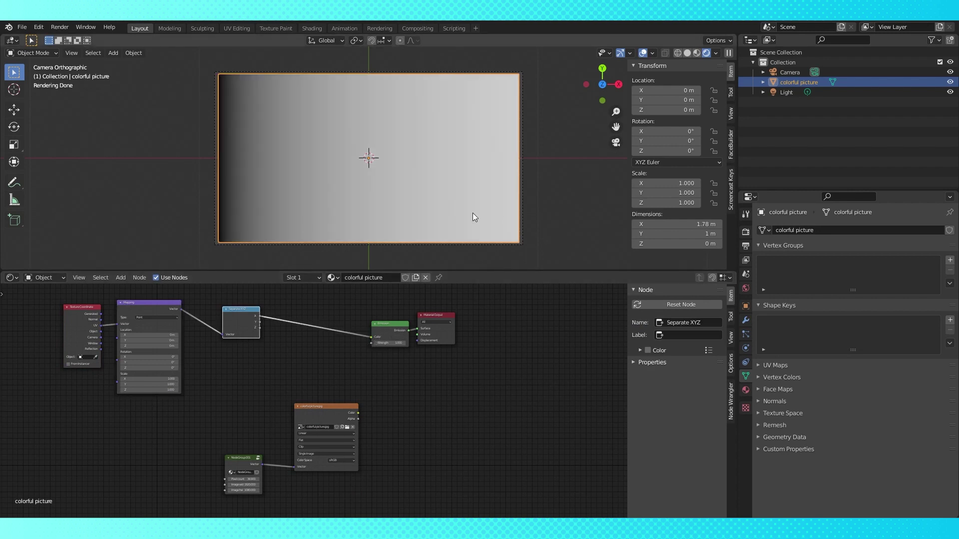
- Insert a ColorRamp node between the Separate XYZ X output and the Emission color
shift+scroll(289, 334, up, 2)
key(shift+a)
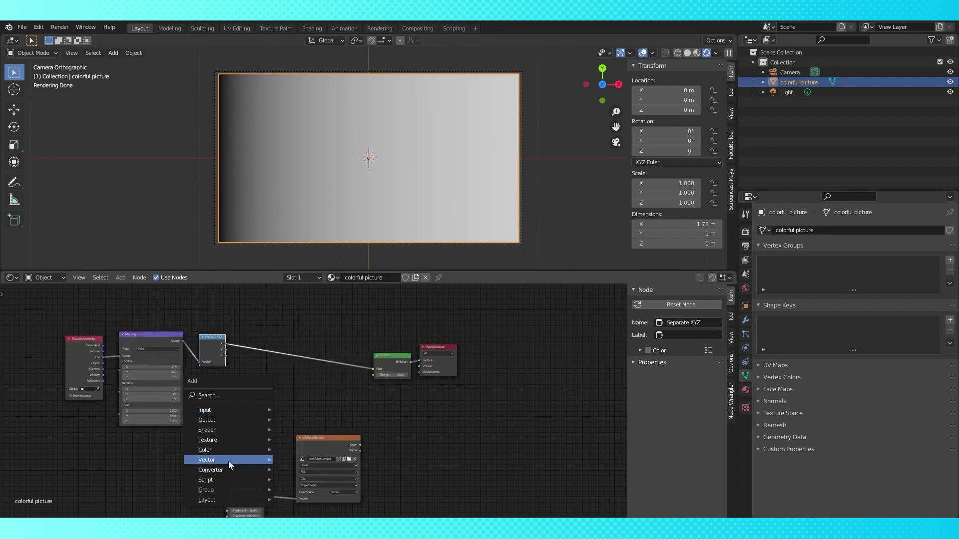
mouse_move(225, 471)
click(338, 358)
click(268, 325)
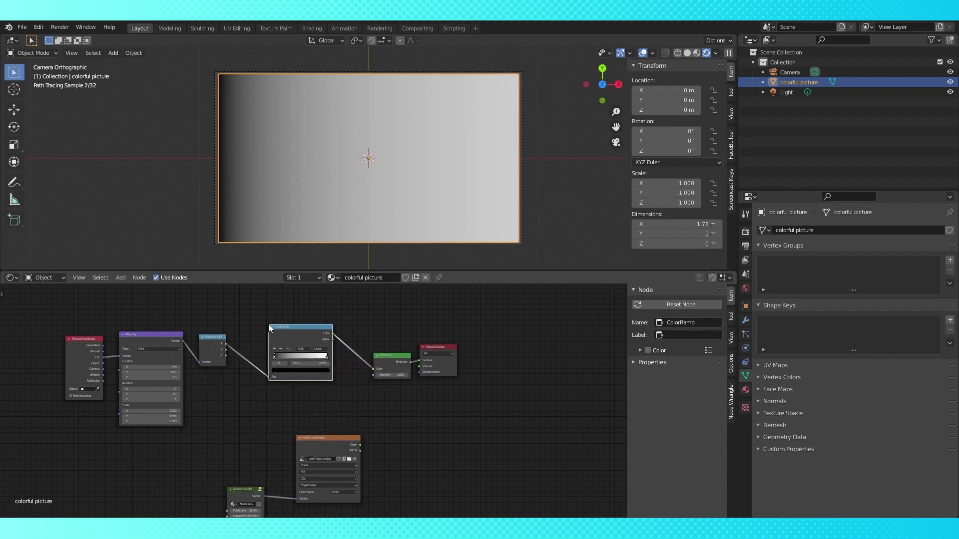
- Change the ColorRamp's first stop from black to white so both end stops are white
scroll(268, 324, up, 3)
mouse_move(292, 379)
mouse_down()
mouse_move(350, 383)
mouse_move(293, 382)
mouse_up()
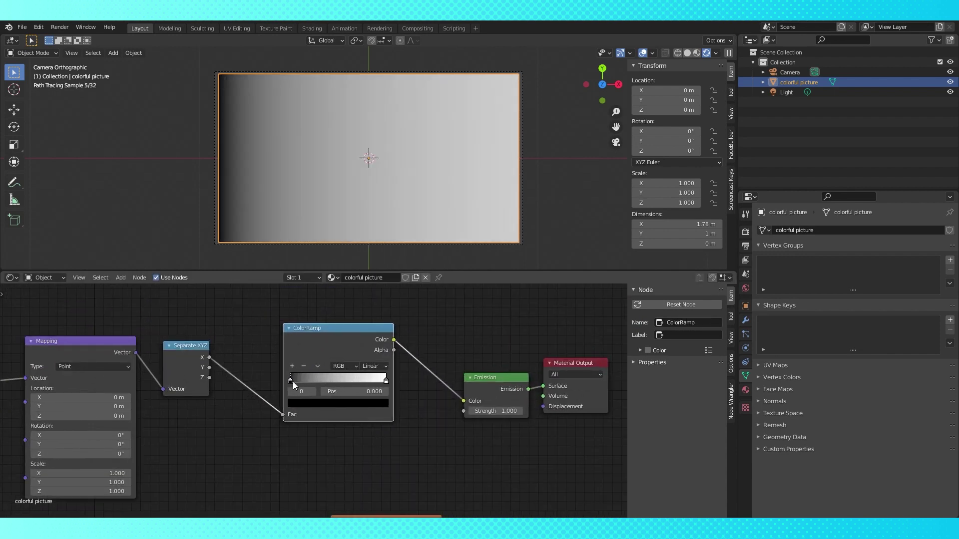
scroll(403, 392, up, 2)
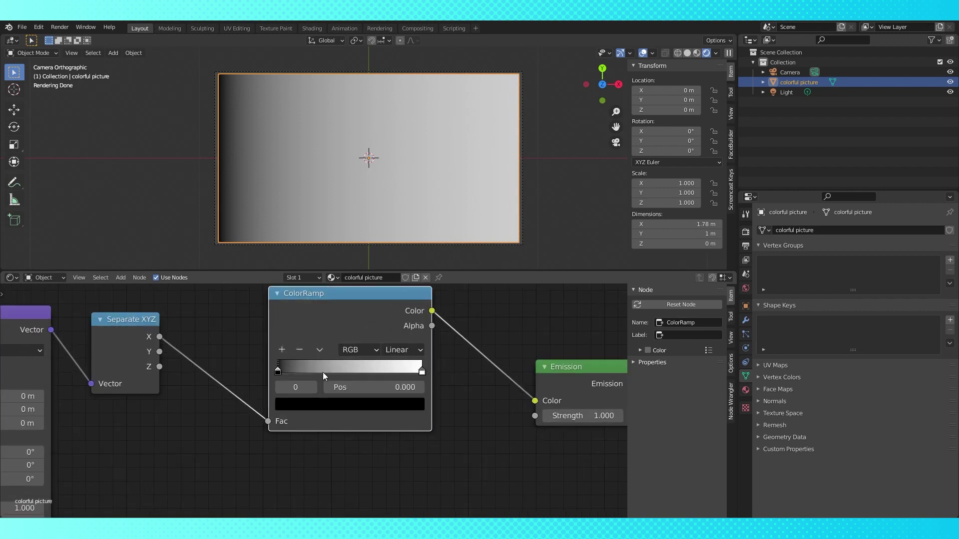
click(348, 407)
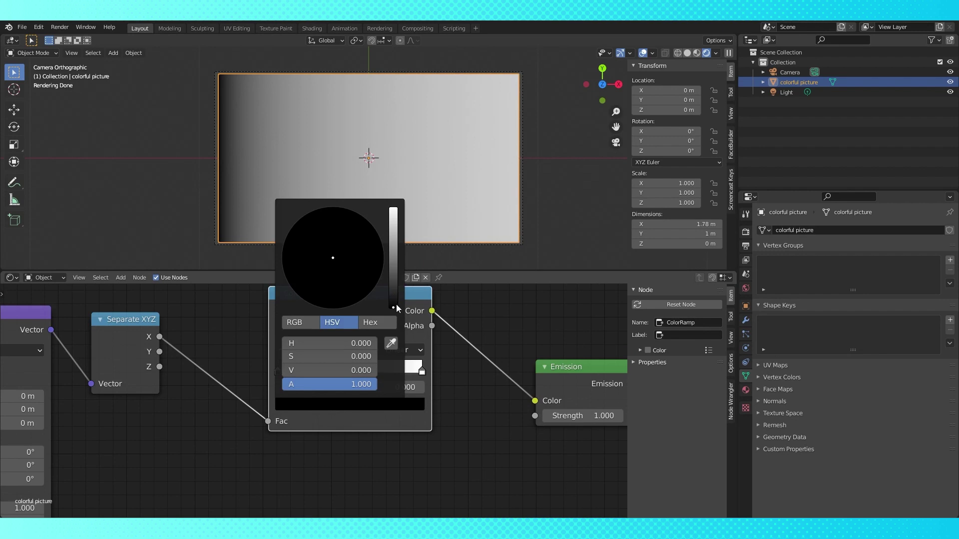
drag(394, 302, 393, 209)
click(402, 413)
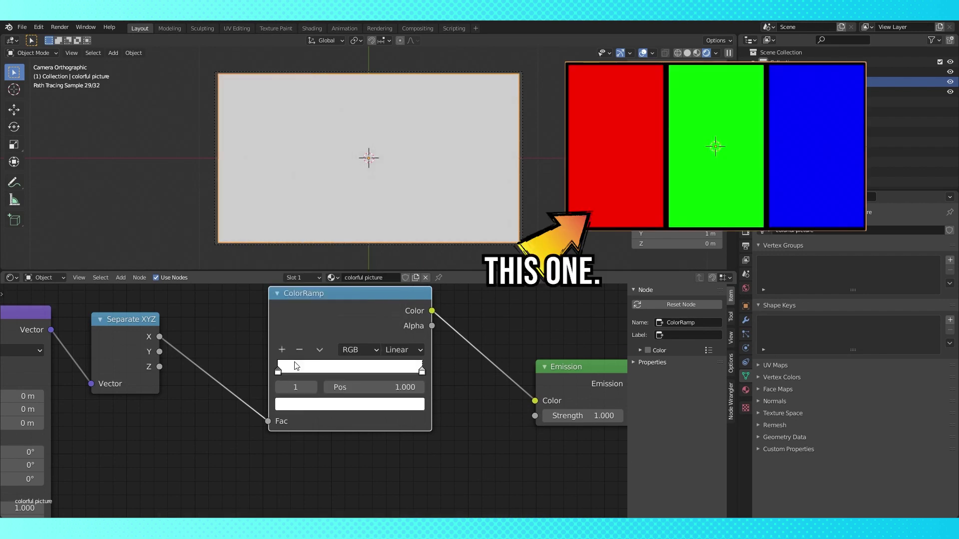
- Add ColorRamp stops in pairs near both ends and the one-third and two-thirds marks, and set the interpolation to Constant
click(283, 350)
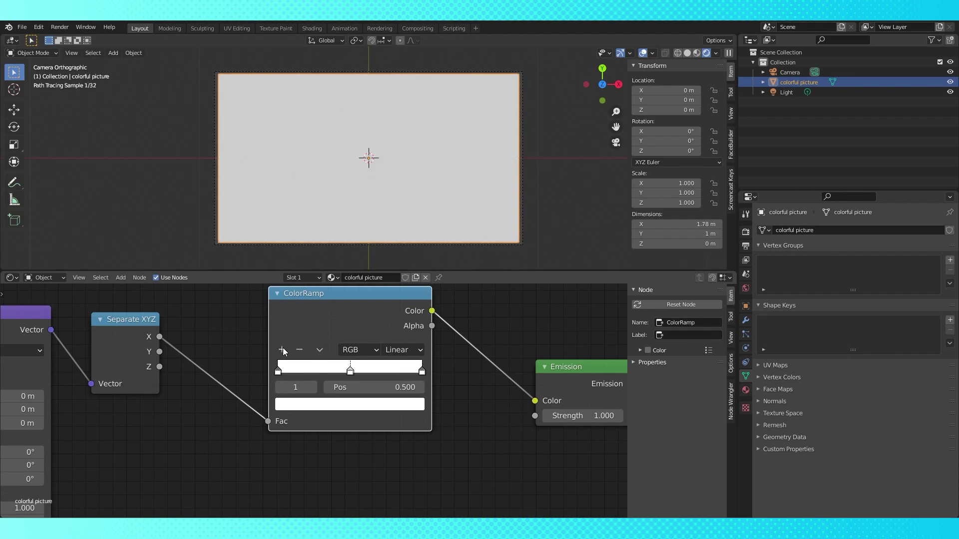
click(374, 388)
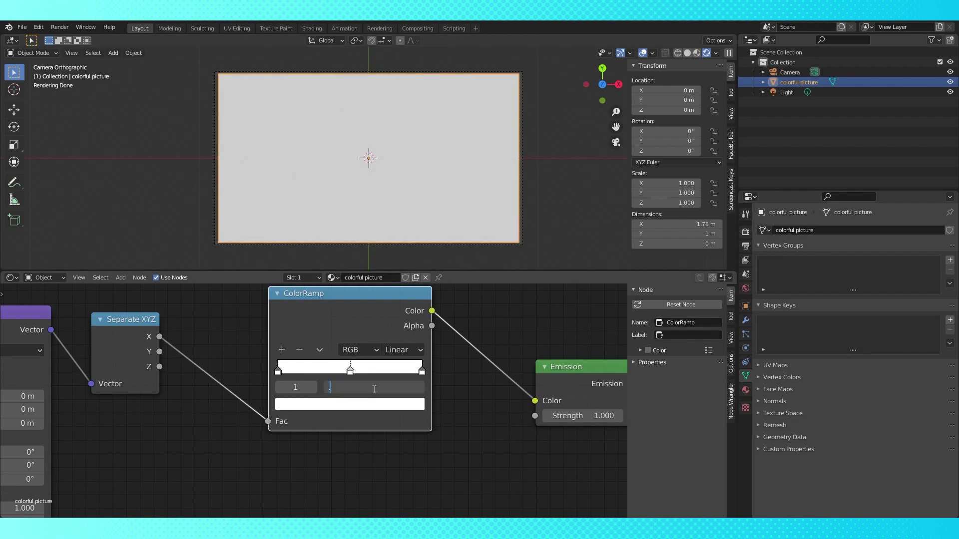
text(.111)
key(Return)
click(374, 388)
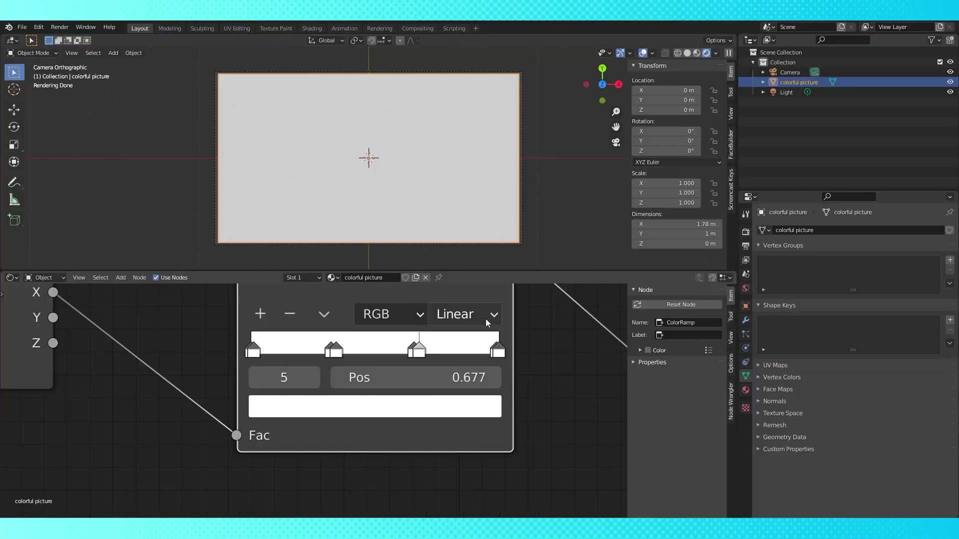
click(616, 236)
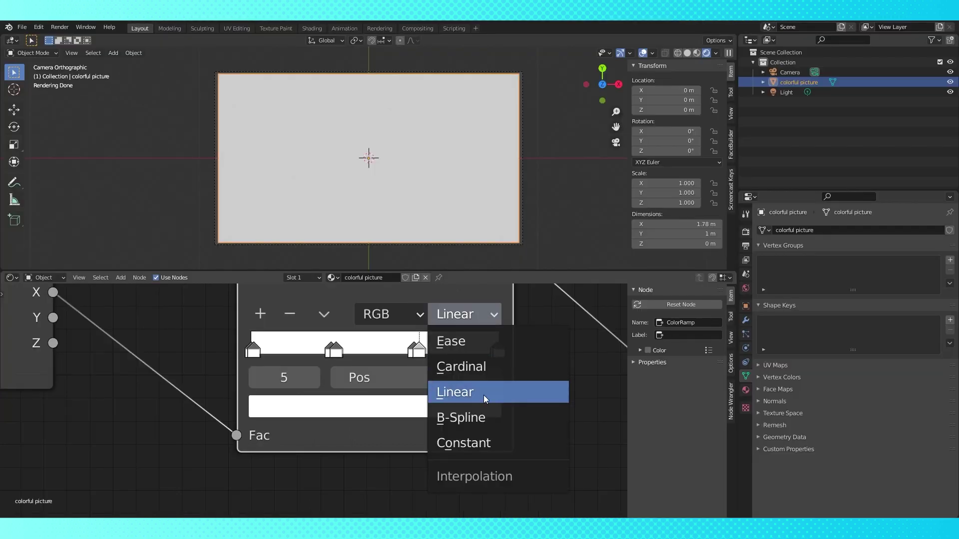
click(483, 442)
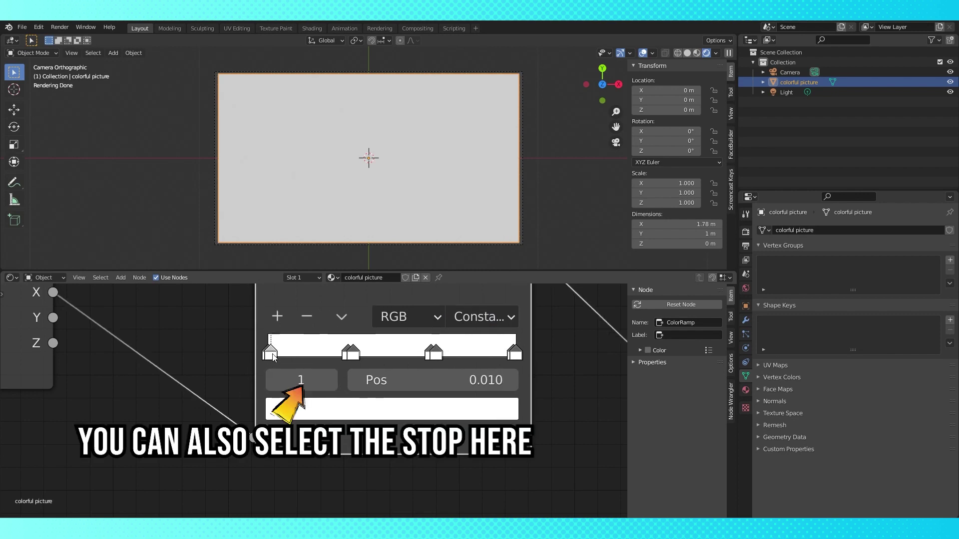
- Make the ColorRamp's first stop at 0.000 black and place the adjacent white stop at 0.01
drag(271, 354, 300, 355)
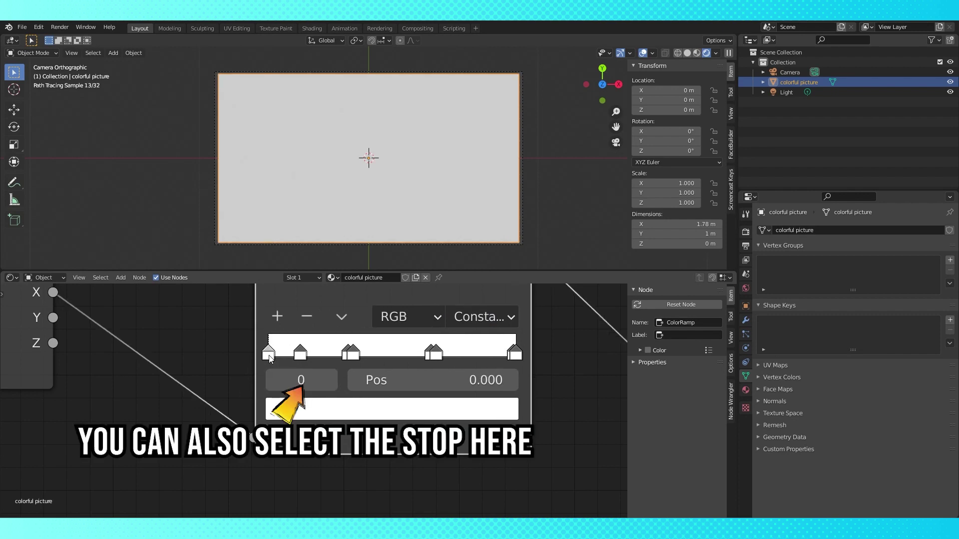
click(439, 410)
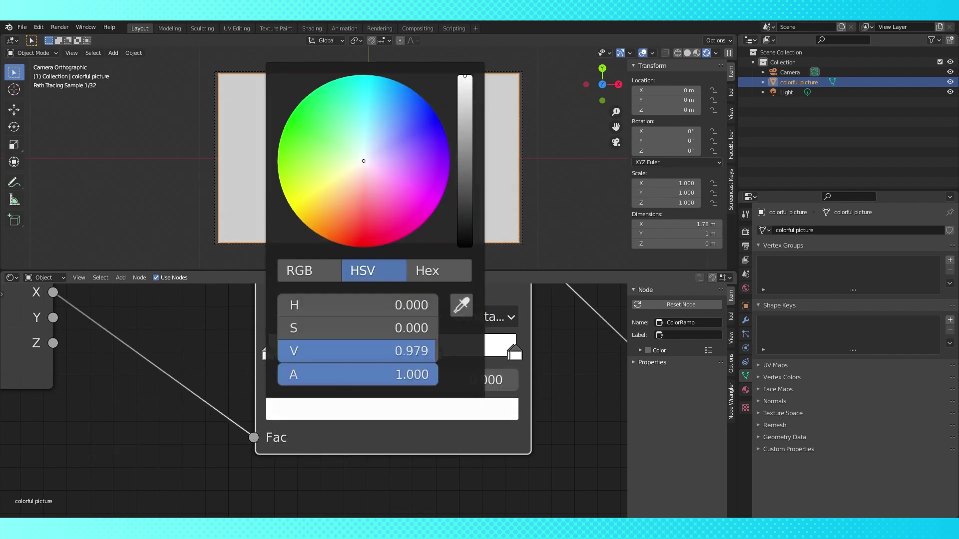
drag(465, 77, 464, 247)
click(301, 356)
click(445, 387)
text(0.01)
key(Return)
- Set the ColorRamp stops at 0.323 and 0.657 to black
click(348, 360)
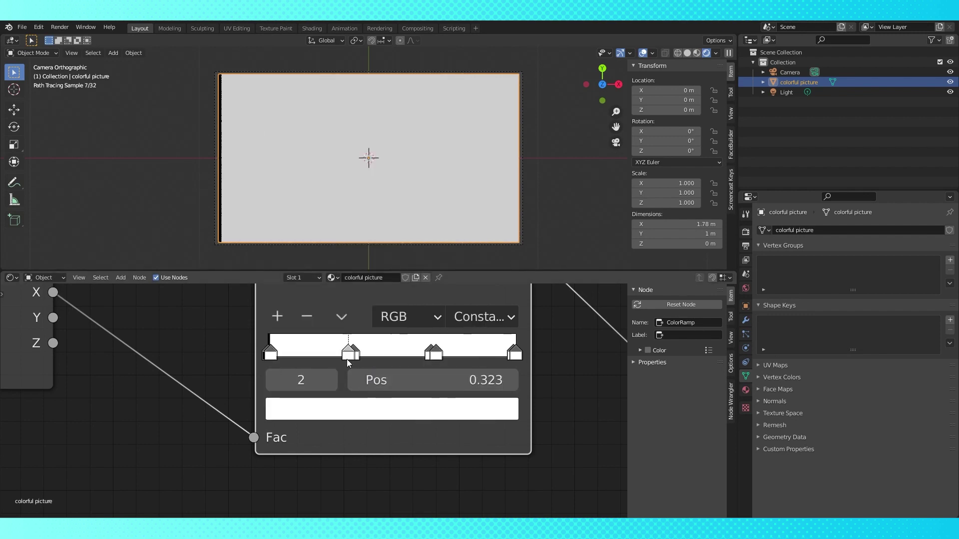
click(389, 408)
drag(464, 79, 466, 247)
click(427, 360)
click(427, 407)
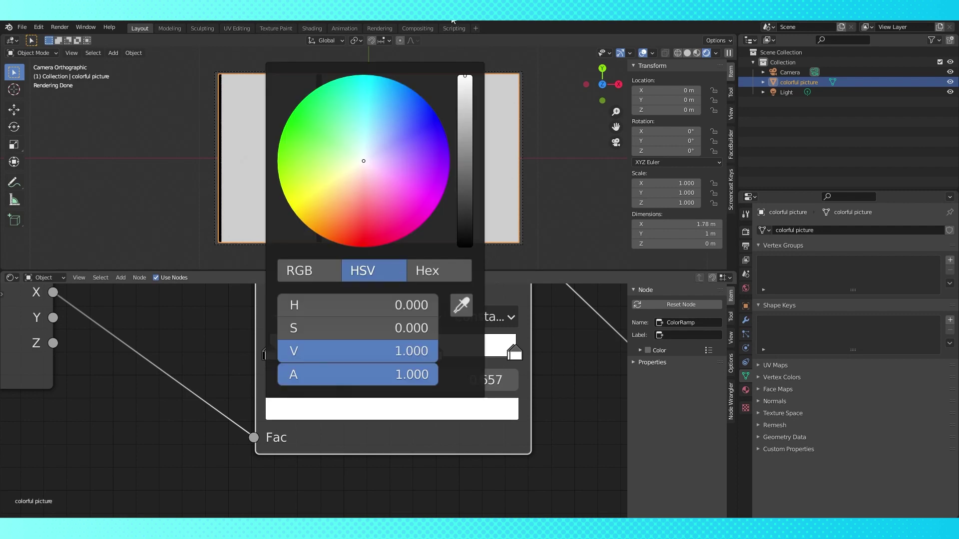
drag(465, 78, 465, 247)
- Set the ColorRamp stop at 0.990 to black and remove the surplus white stop at the end
click(513, 356)
click(486, 410)
drag(467, 80, 466, 245)
drag(522, 356, 482, 359)
click(293, 318)
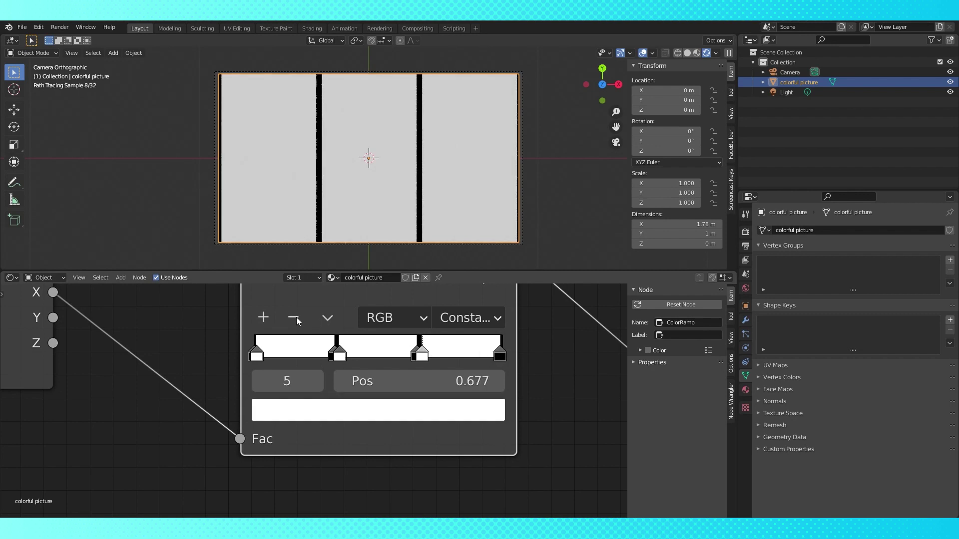
- Move the ColorRamp and Emission nodes slightly higher in the node layout
scroll(442, 191, down, 3)
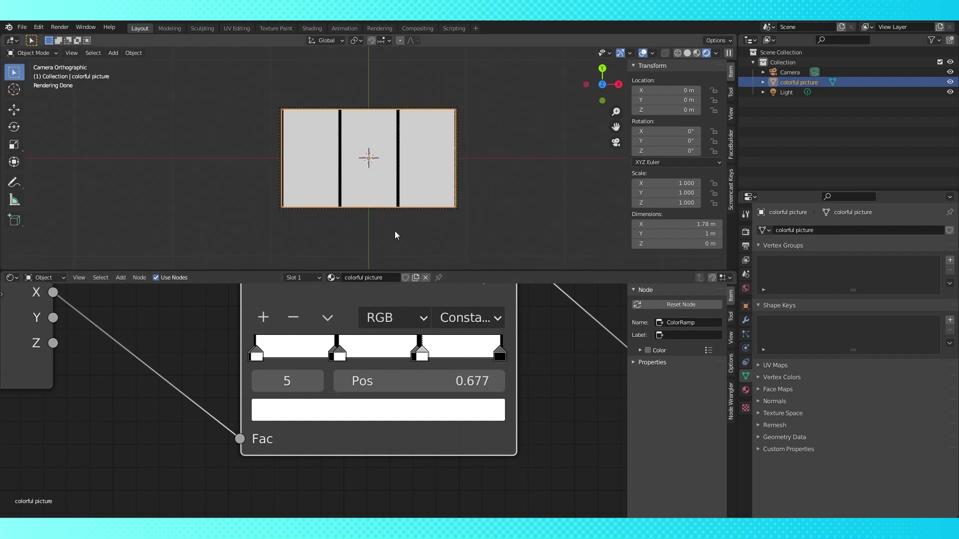
click(500, 357)
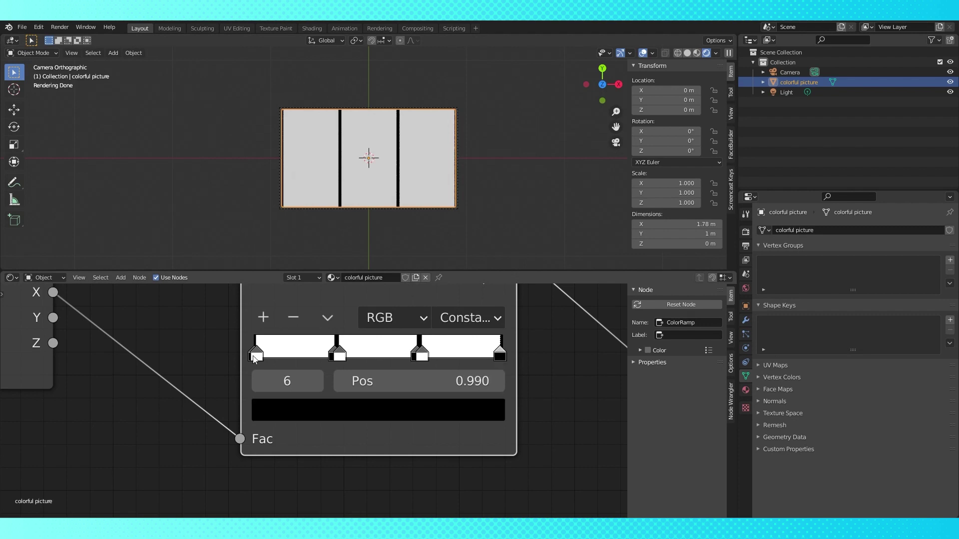
click(256, 356)
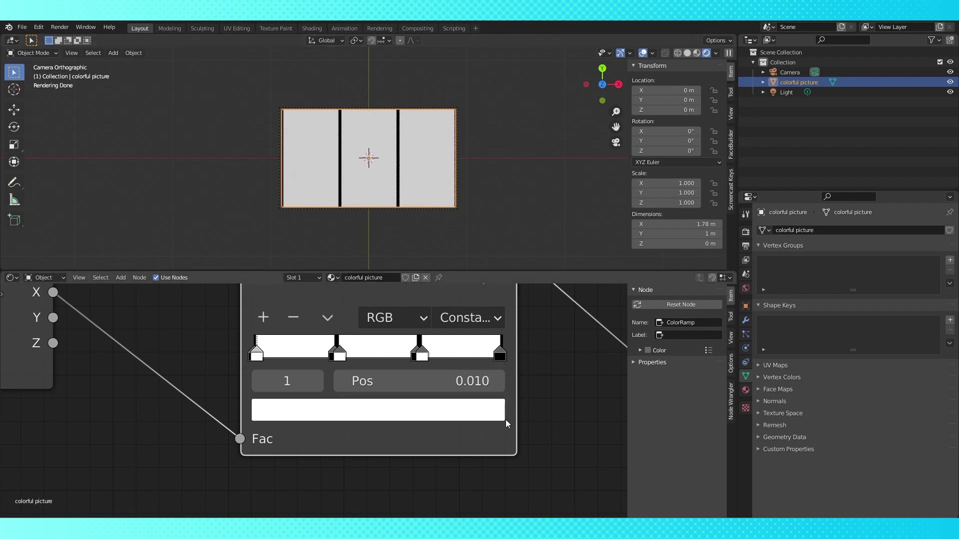
scroll(506, 419, down, 5)
drag(330, 353, 344, 342)
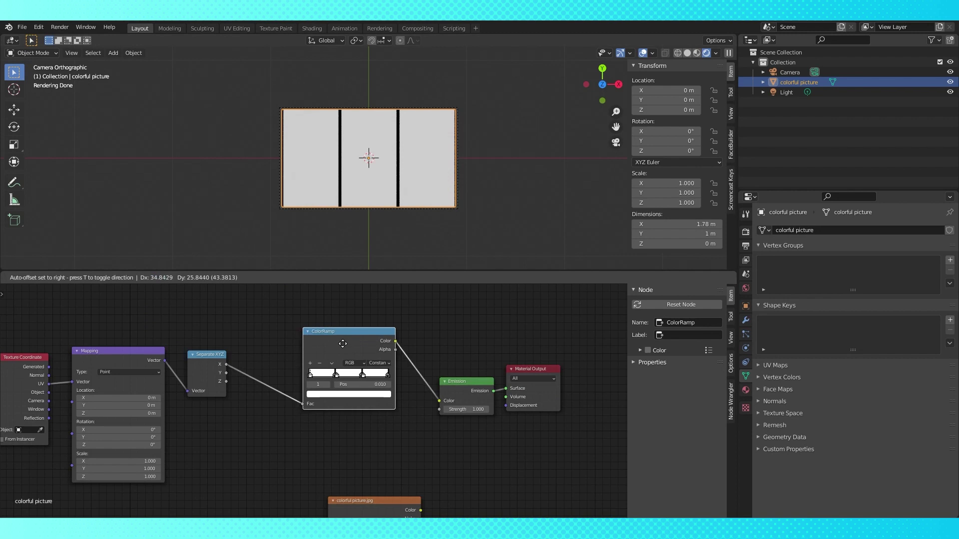
drag(466, 381, 461, 349)
- Set the View Transform in the scene's color management to Standard
click(746, 214)
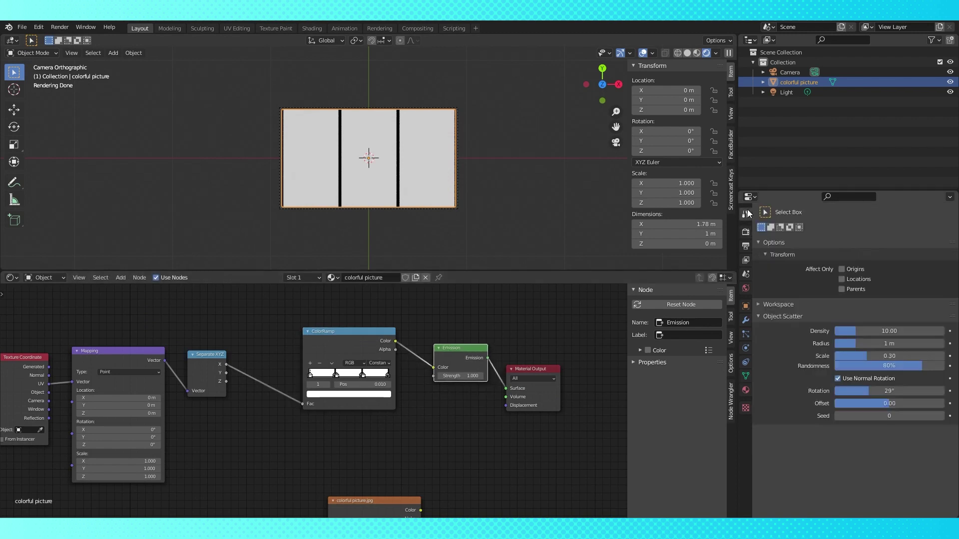
click(746, 231)
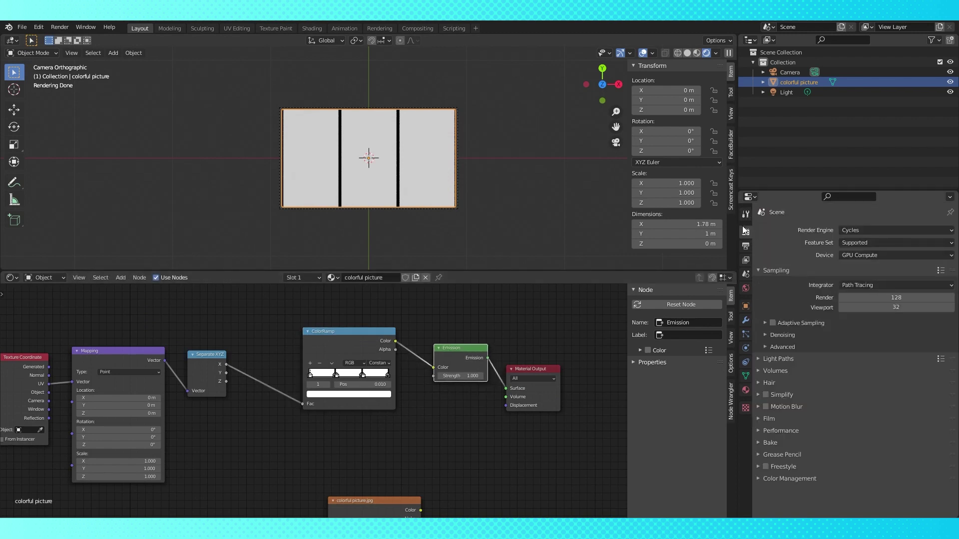
click(758, 479)
scroll(849, 460, down, 3)
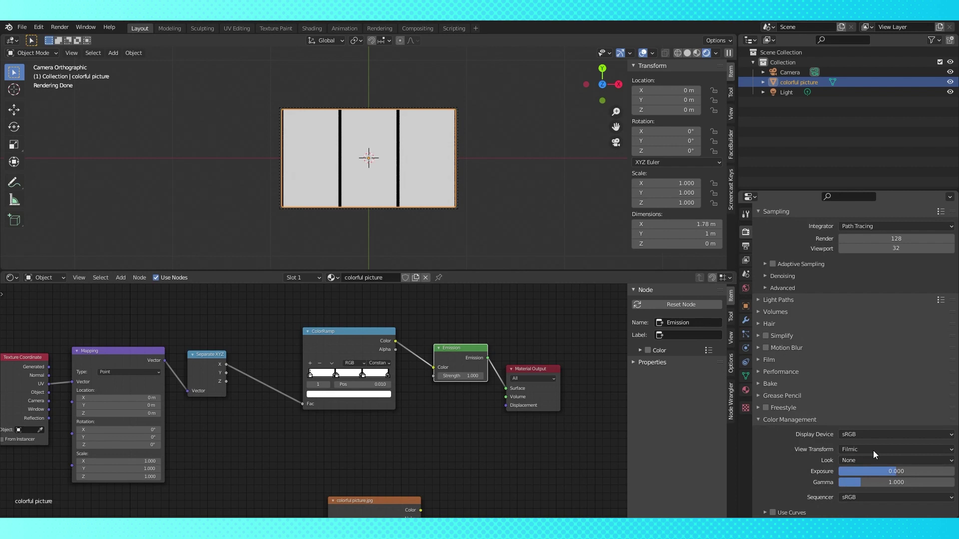
click(873, 450)
click(861, 438)
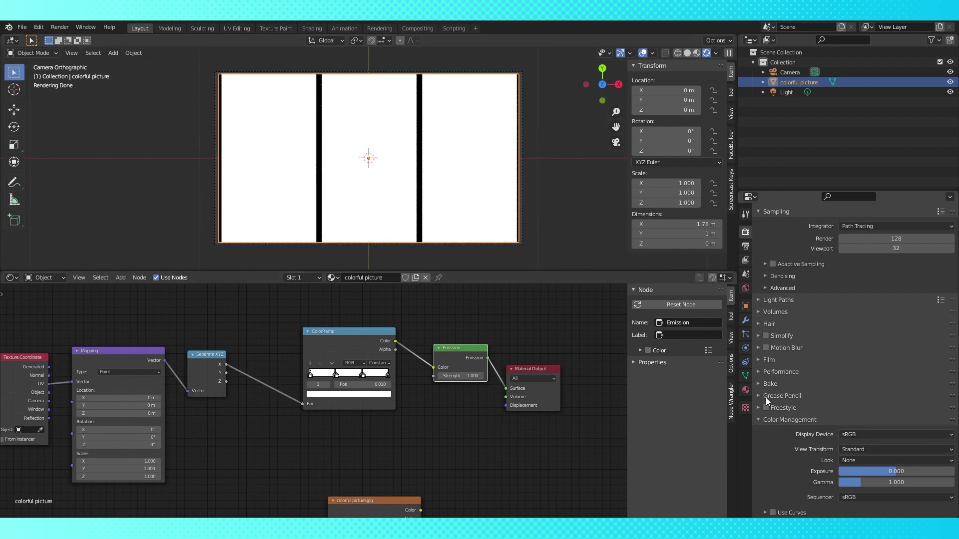
click(759, 420)
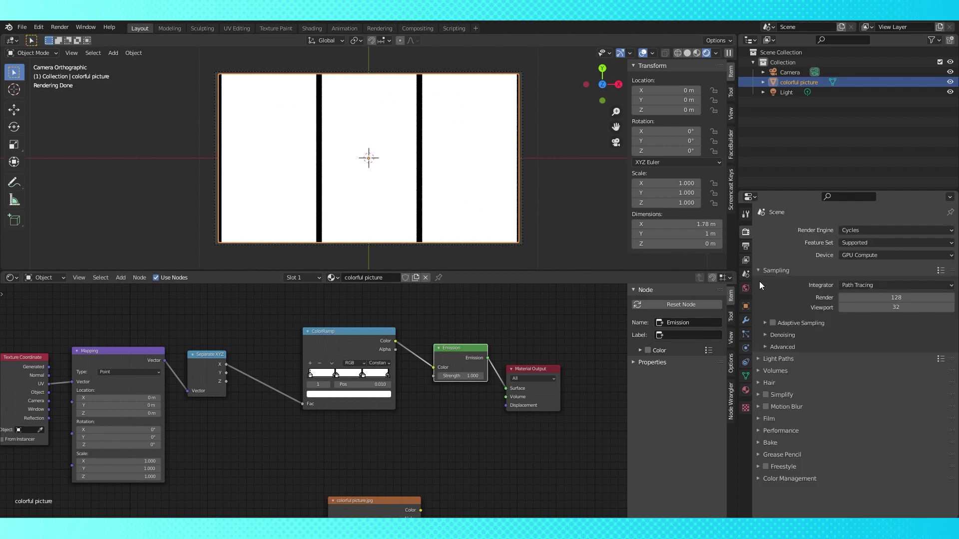
- Duplicate the ColorRamp below the original, feed the copy from the Separate XYZ Y output, and connect its color to Emission
drag(348, 342, 345, 316)
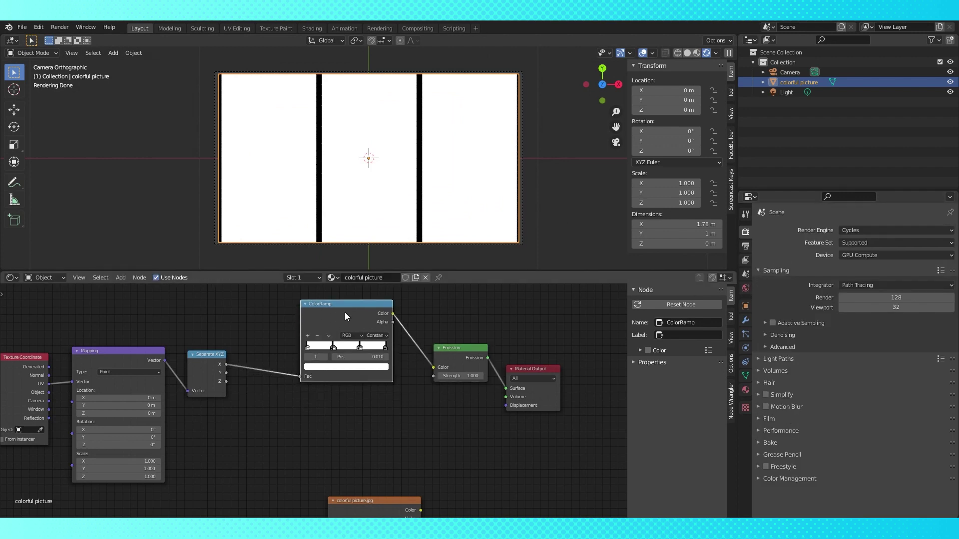
key(shift+d)
click(339, 397)
drag(226, 373, 302, 467)
drag(395, 402, 433, 368)
middle_drag(433, 430, 427, 391)
scroll(427, 391, up, 2)
drag(446, 318, 424, 326)
drag(204, 323, 447, 318)
- Remove the four middle stops from the duplicated ColorRamp
scroll(439, 389, up, 10)
click(375, 395)
click(263, 365)
click(264, 365)
click(263, 365)
click(264, 365)
- Insert a Math node between the duplicated ColorRamp and the Emission color
scroll(457, 368, down, 10)
scroll(350, 385, up, 12)
scroll(350, 380, down, 10)
middle_drag(471, 347, 447, 423)
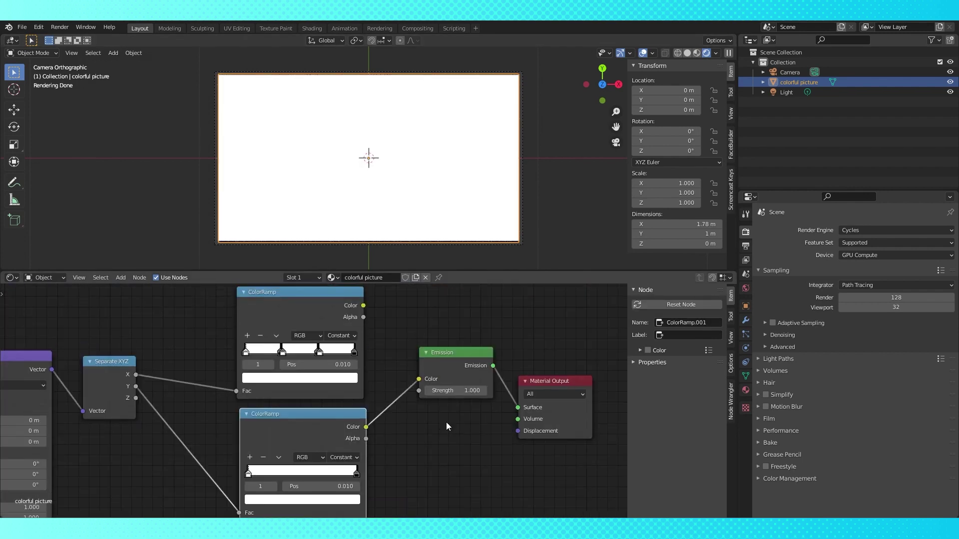
key(shift+a)
mouse_move(388, 357)
click(439, 433)
click(417, 385)
- Set the Math node to Multiply and connect the original ColorRamp's color to its first value input
click(440, 400)
click(450, 302)
drag(363, 306, 409, 429)
drag(465, 409, 466, 377)
- Set the duplicated ColorRamp's white stop position to 0.02 and its final black stop position to 0.98
scroll(376, 471, up, 7)
middle_drag(376, 470, 534, 374)
scroll(270, 253, up, 2)
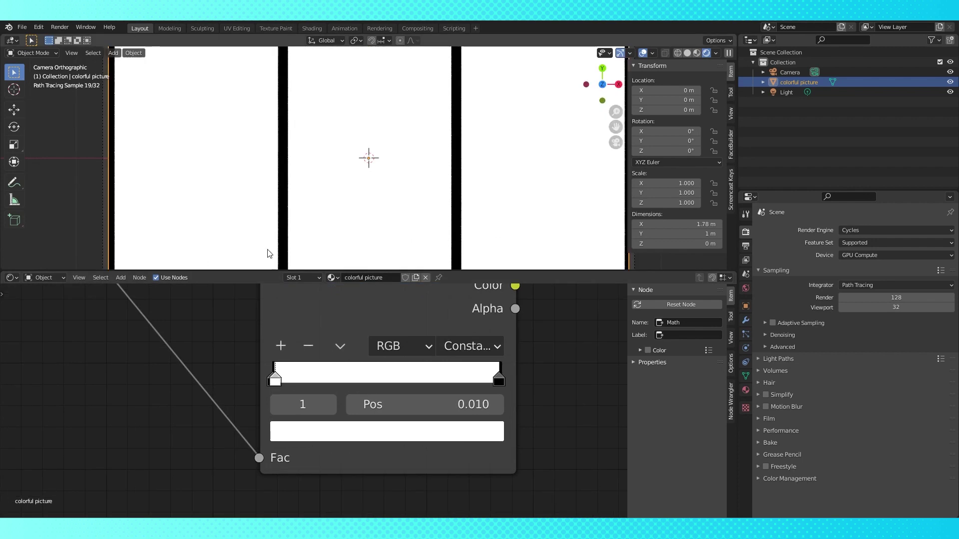
shift+middle_drag(268, 250, 282, 196)
click(376, 404)
text(2)
key(Return)
click(498, 380)
click(480, 400)
text(.98)
key(Return)
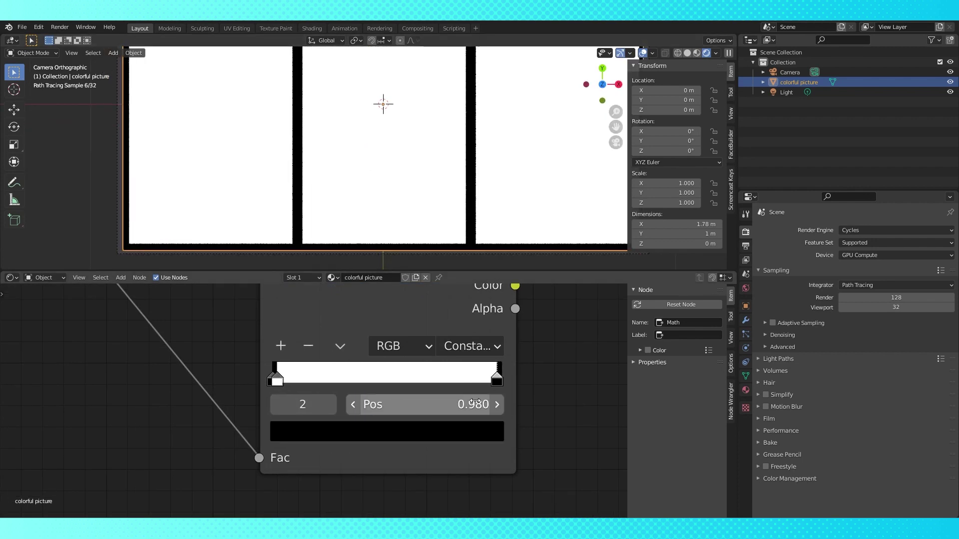
- Set the original ColorRamp's first white stop, at position 0.010, to pure red
scroll(448, 213, down, 2)
shift+middle_drag(448, 213, 404, 233)
scroll(325, 392, down, 10)
scroll(386, 352, up, 5)
middle_drag(373, 315, 392, 407)
click(280, 364)
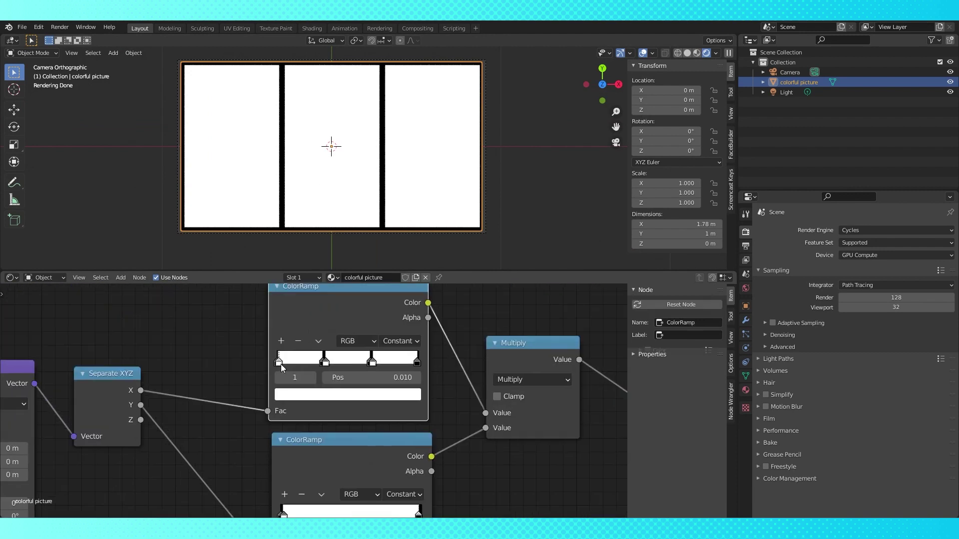
click(310, 393)
click(300, 313)
drag(368, 349, 283, 363)
scroll(256, 357, down, 1)
scroll(256, 357, down, 1)
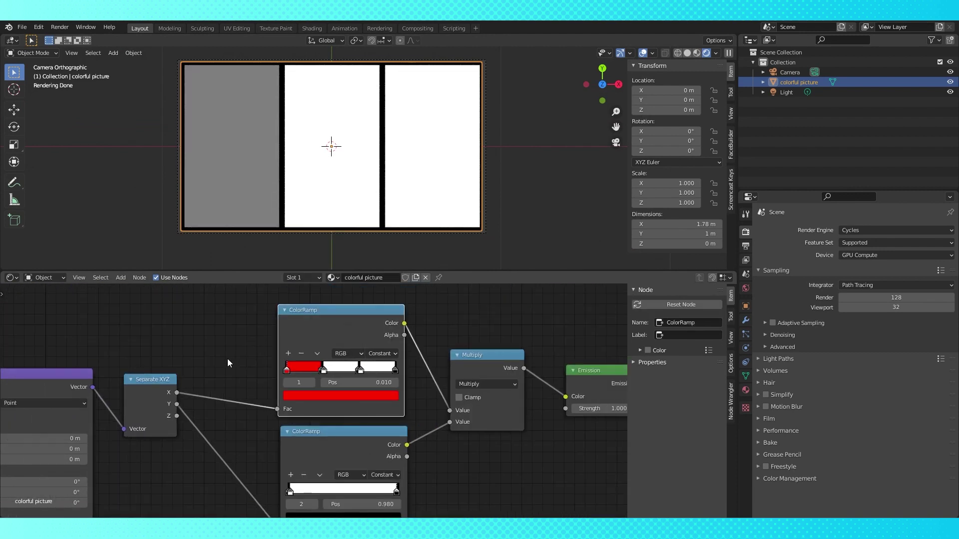
- Disconnect both ColorRamps from the Multiply Math node and replace it with a MixRGB node feeding the Emission color
drag(448, 412, 433, 409)
drag(448, 422, 434, 424)
click(484, 358)
key(shift+a)
mouse_move(485, 358)
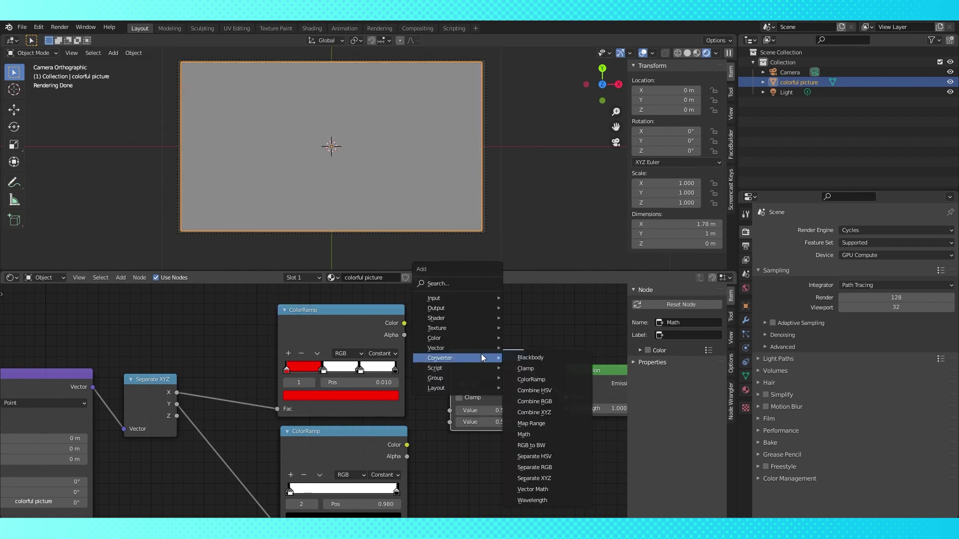
mouse_move(443, 339)
click(527, 392)
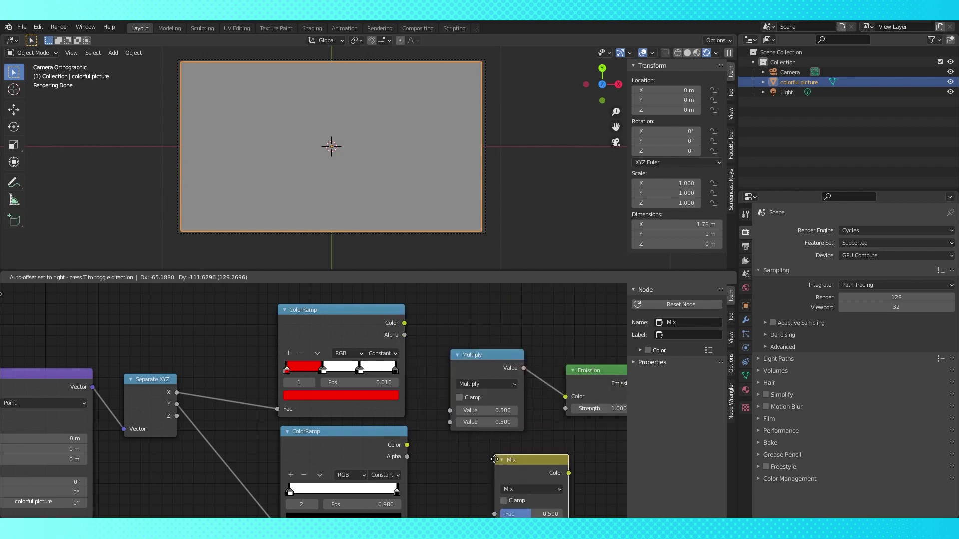
click(505, 464)
click(483, 367)
key(x)
drag(516, 469, 564, 401)
- Set the Mix node to Multiply with a factor of 1, connecting the original ColorRamp to Color1 and the duplicated ColorRamp to Color2
click(520, 385)
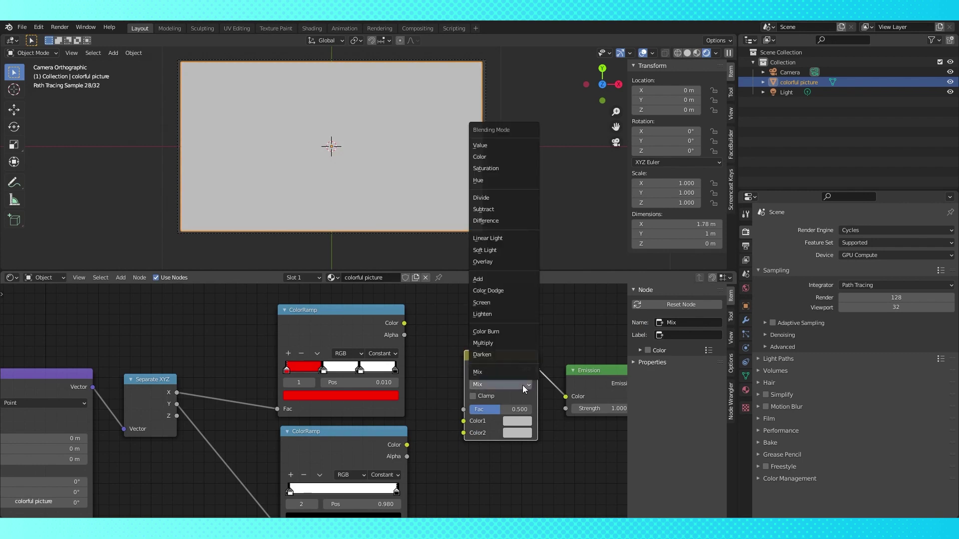
click(502, 359)
drag(404, 323, 463, 421)
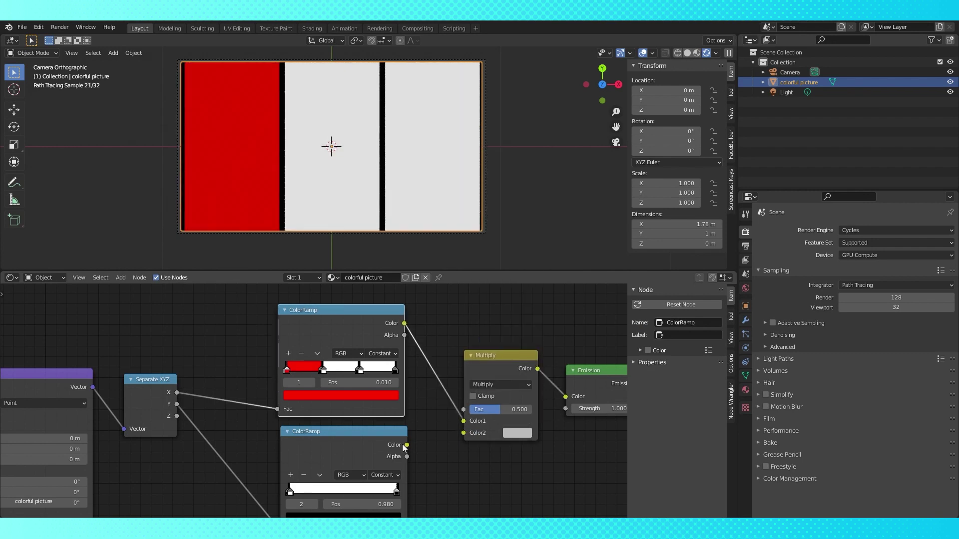
drag(408, 444, 464, 433)
- Set the original ColorRamp's white stop at position 0.343 to pure green
scroll(450, 397, up, 2)
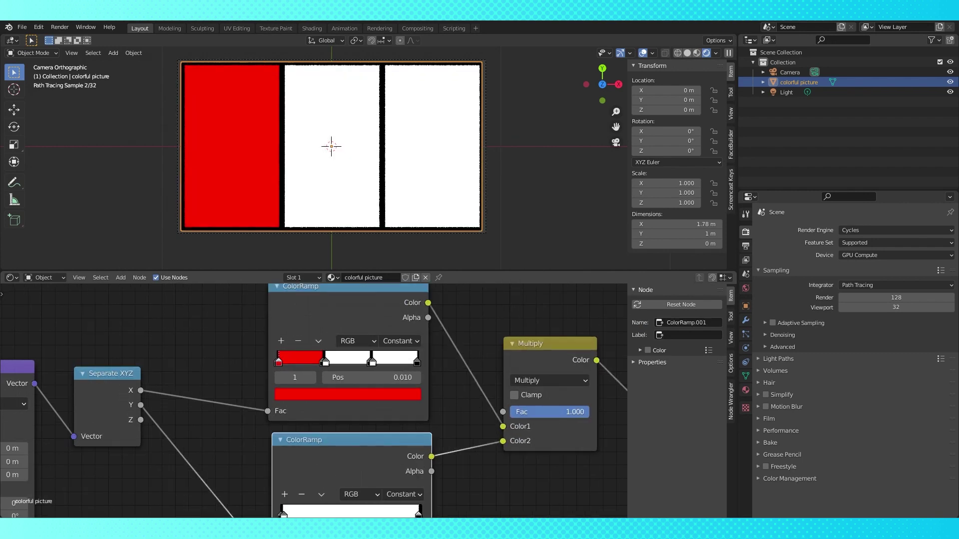
scroll(335, 374, up, 2)
click(331, 349)
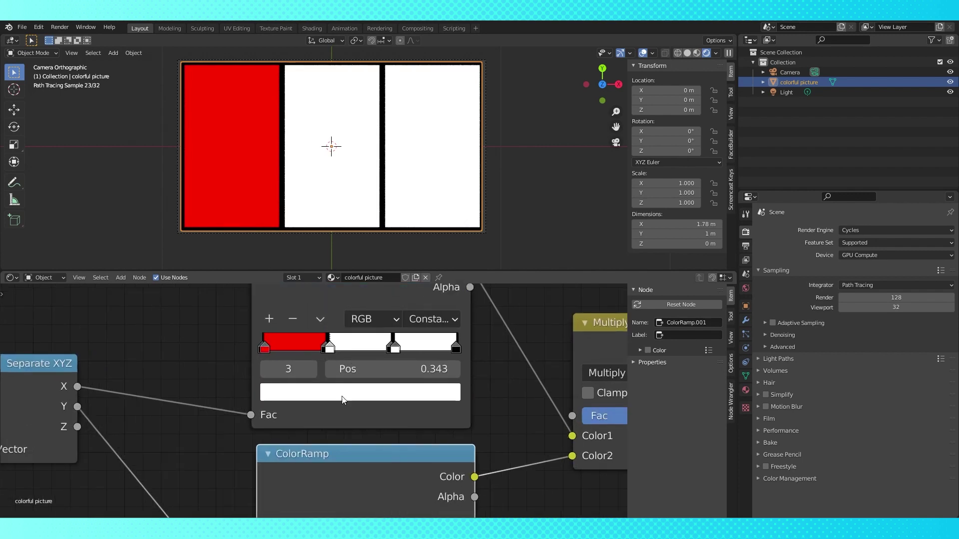
click(344, 400)
drag(351, 316, 273, 346)
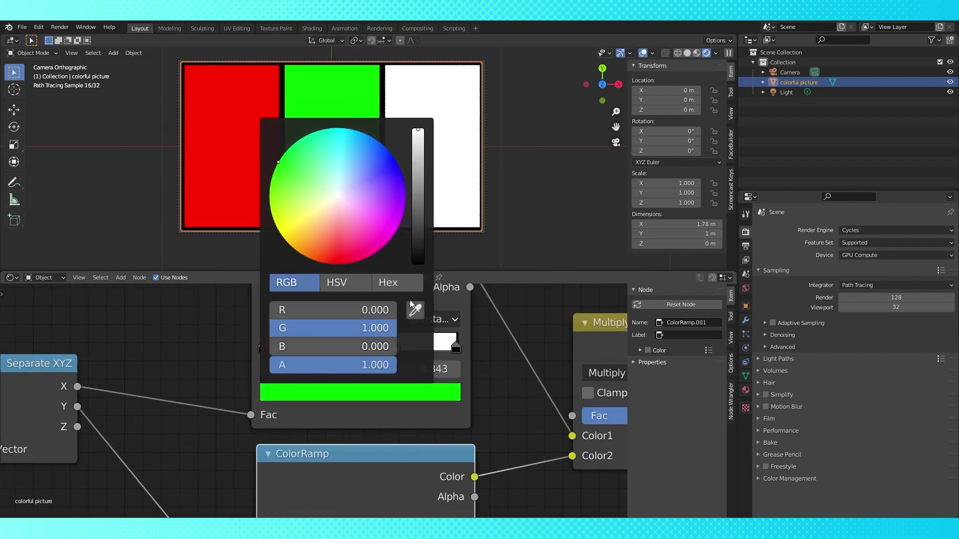
- Set the original ColorRamp's white stop at position 0.677 to pure blue
click(395, 350)
click(395, 396)
drag(351, 313, 279, 313)
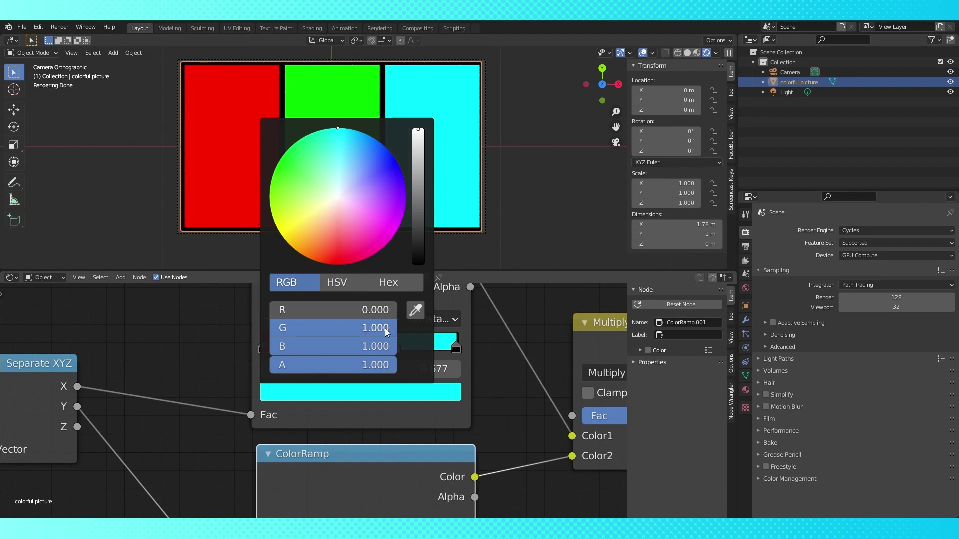
drag(352, 332, 279, 332)
- Line up the Material Output and Multiply nodes with the Emission node and route both ColorRamp links to Multiply through reroute points
scroll(250, 344, down, 3)
scroll(265, 347, down, 2)
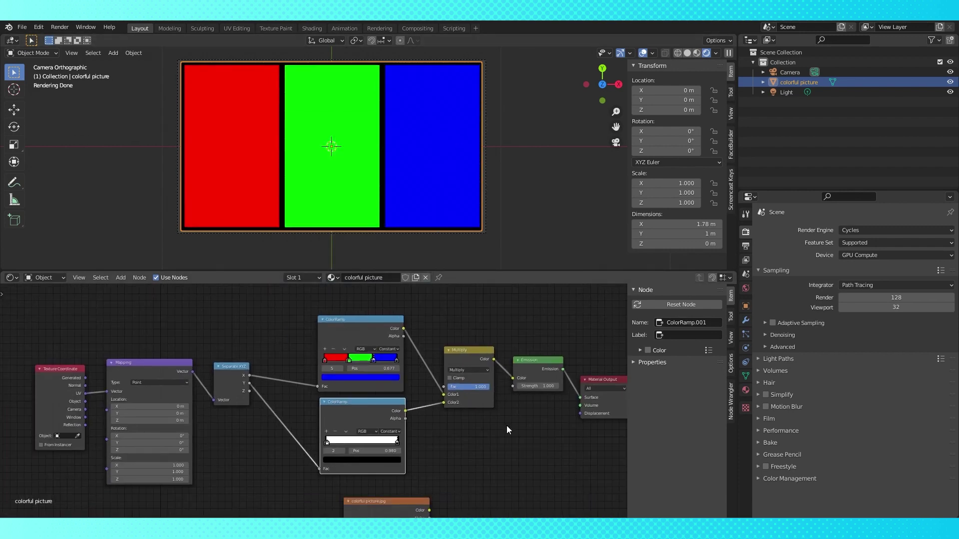
drag(605, 382, 594, 352)
drag(469, 352, 480, 372)
shift+right_drag(448, 392, 445, 429)
shift+right_drag(421, 340, 413, 425)
drag(415, 413, 419, 413)
key(x)
drag(431, 352, 452, 351)
drag(447, 353, 447, 329)
key(y)
drag(446, 403, 446, 414)
- Move the ColorRamps, Separate XYZ, Mapping and Texture Coordinate nodes closer to the output, adding a reroute on the Separate XYZ Y link
drag(372, 342, 397, 342)
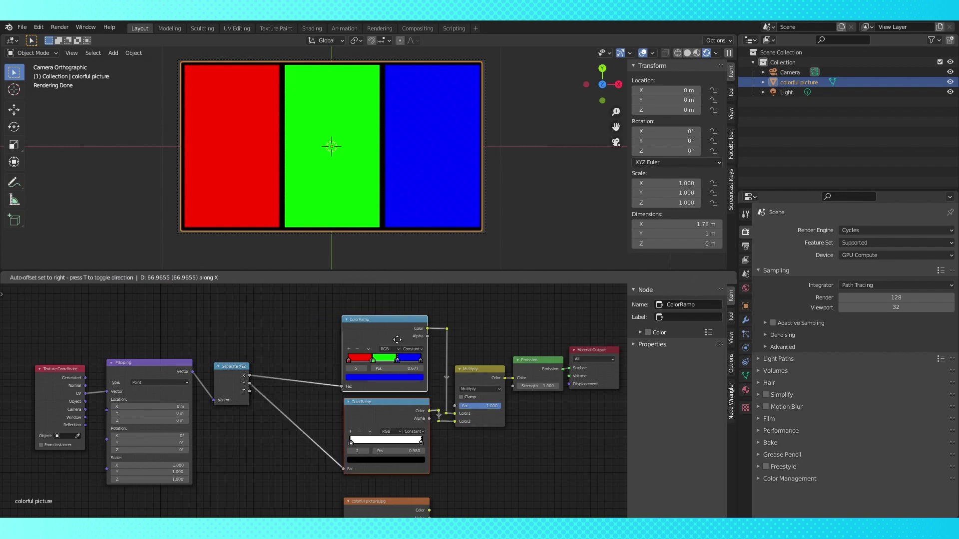
middle_drag(398, 342, 417, 327)
drag(249, 351, 322, 364)
shift+right_drag(346, 418, 361, 415)
drag(353, 416, 357, 451)
drag(316, 367, 321, 366)
drag(160, 348, 246, 389)
drag(79, 354, 165, 392)
scroll(215, 351, down, 1)
middle_drag(267, 484, 268, 423)
scroll(268, 424, up, 5)
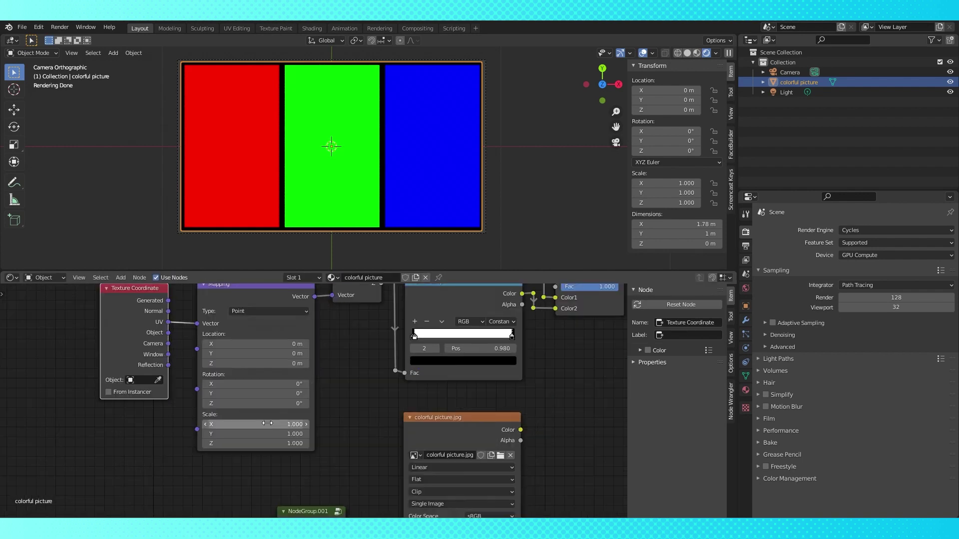
mouse_move(265, 428)
mouse_down()
mouse_move(350, 428)
mouse_move(257, 428)
mouse_up()
right_click(265, 430)
- Add a Value node, connect it to the Mapping node's Scale input and set it to 4.3
middle_drag(137, 463, 218, 405)
key(shift+a)
click(225, 335)
click(207, 412)
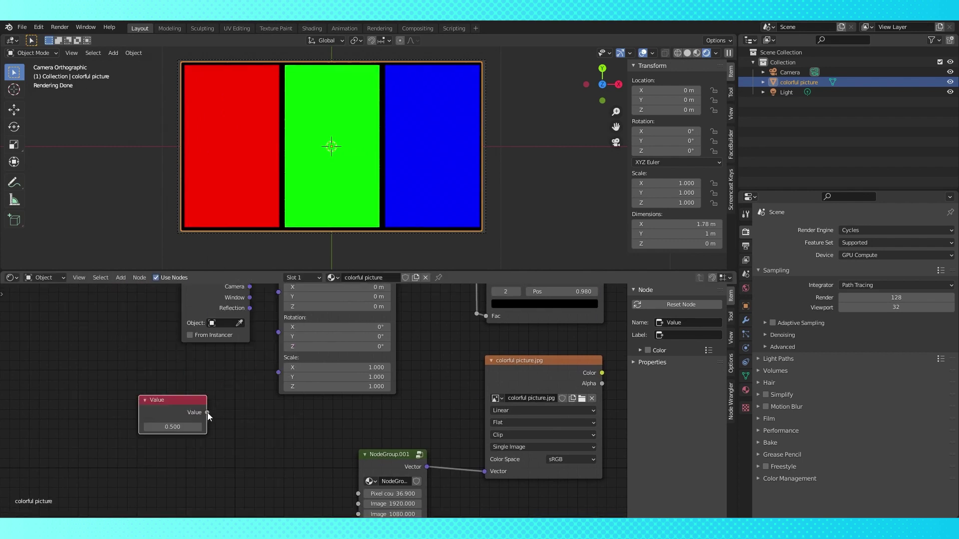
drag(208, 413, 278, 372)
drag(172, 426, 260, 426)
- Insert a Vector Math node set to Modulo between Mapping and Separate XYZ, with X and Y of its second vector at 1
scroll(368, 381, down, 3)
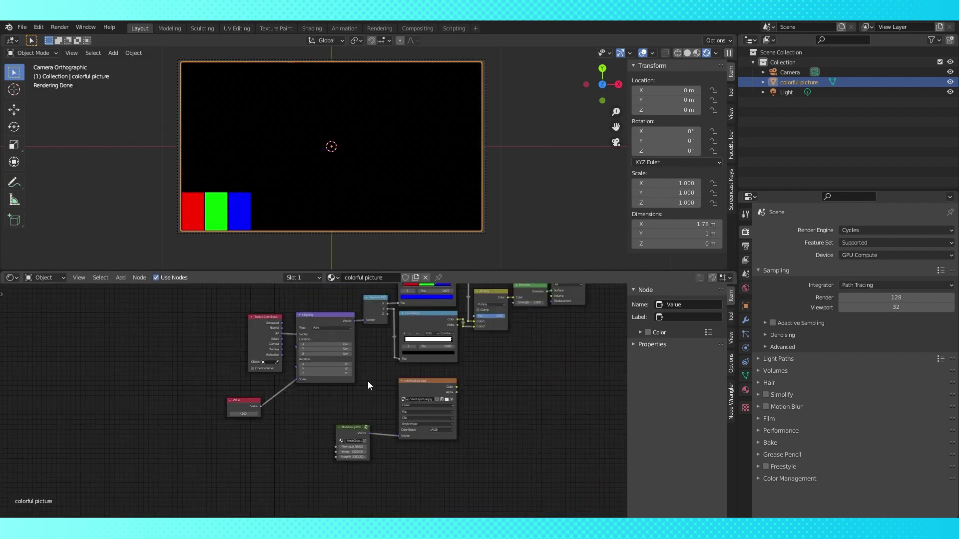
scroll(333, 354, up, 1)
key(shift+a)
mouse_move(307, 465)
click(367, 459)
click(304, 320)
click(335, 339)
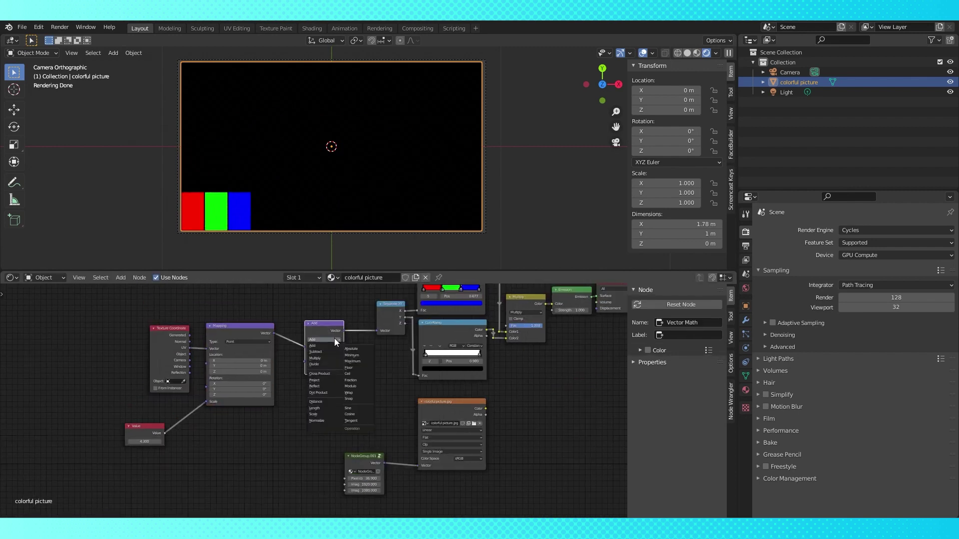
click(349, 387)
scroll(345, 392, up, 1)
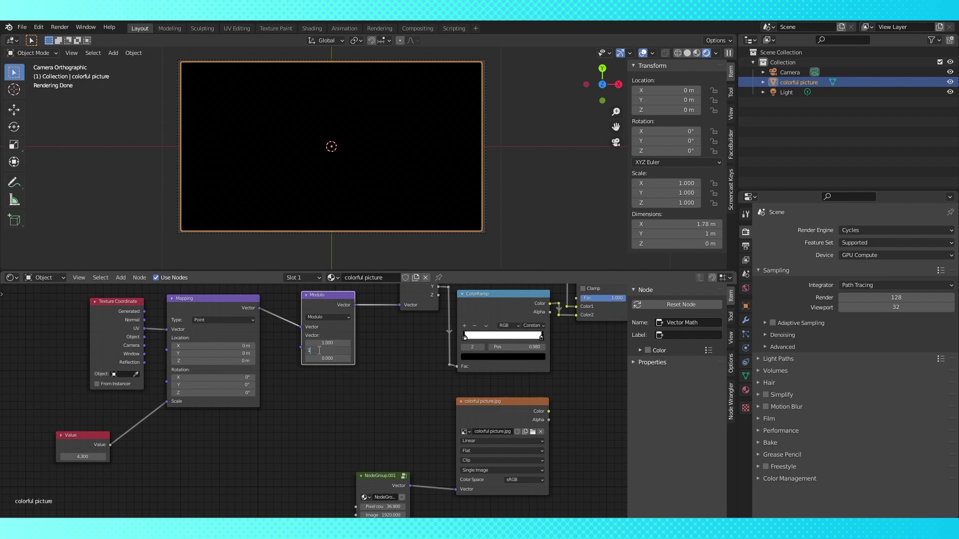
key(Return)
- Vary the Value node to test the tiled subpixel pattern, ending at 4.2
middle_drag(83, 438, 157, 434)
mouse_move(149, 452)
mouse_down()
mouse_move(210, 452)
mouse_move(119, 452)
mouse_move(141, 452)
mouse_up()
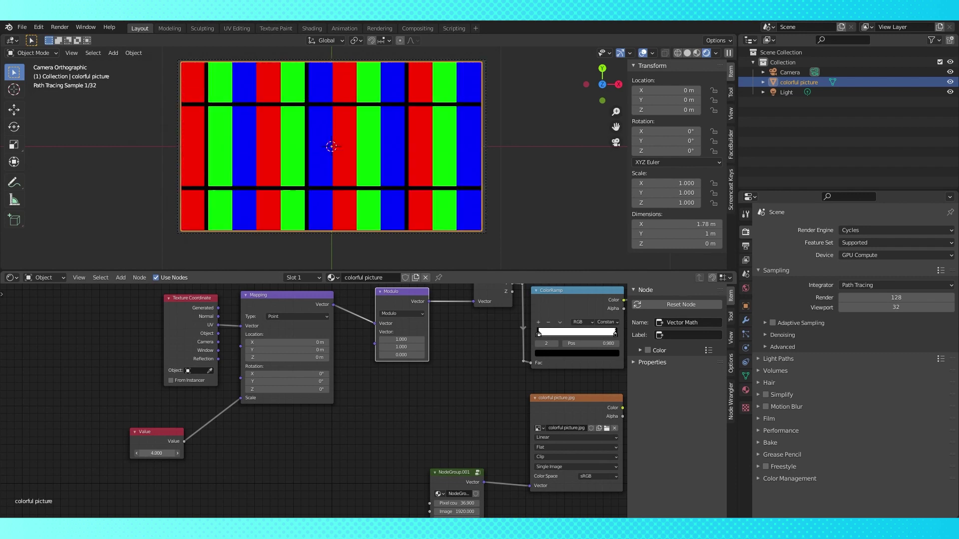
scroll(254, 452, up, 2)
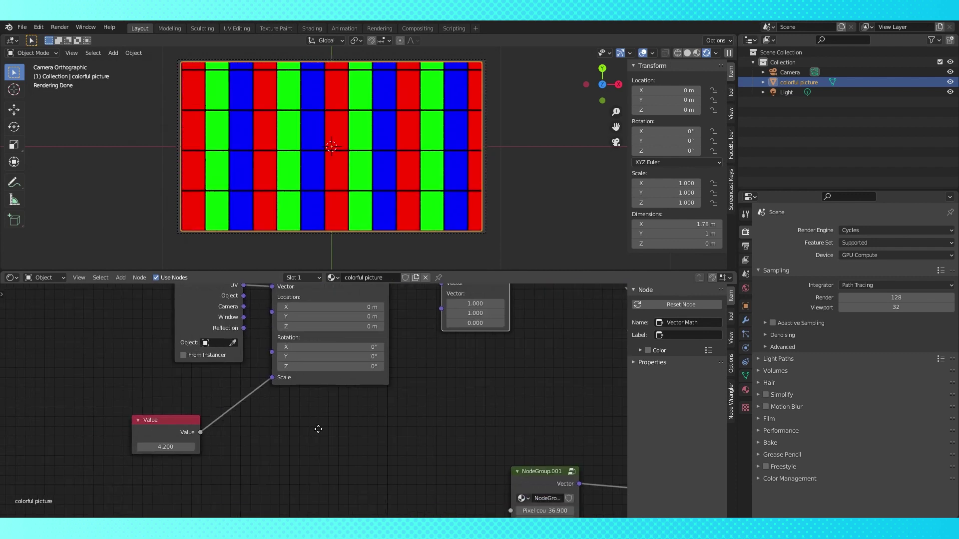
- Disconnect the Value node from the Mapping Scale and add a Math node set to Divide with a second value of 1.778
drag(203, 413, 85, 422)
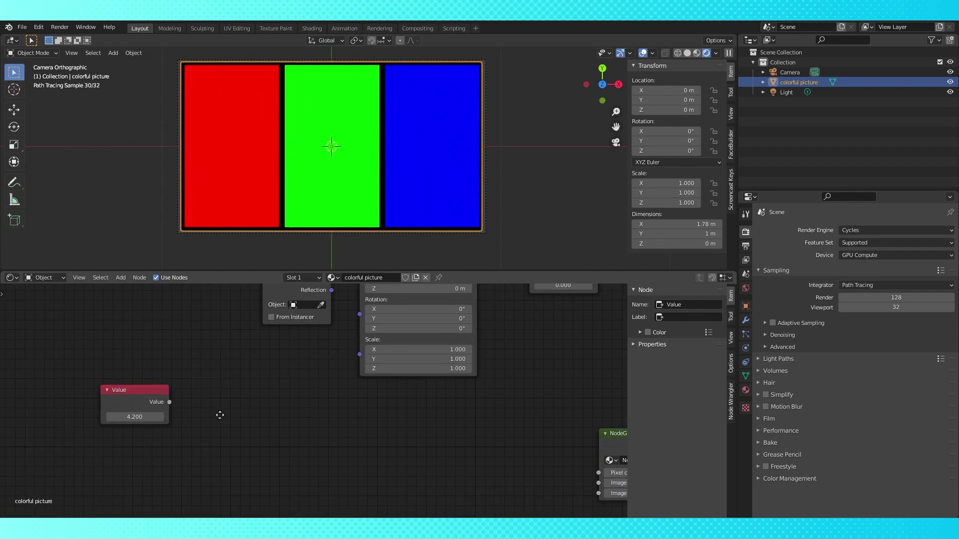
key(shift+a)
mouse_move(218, 415)
click(269, 350)
click(296, 383)
click(321, 414)
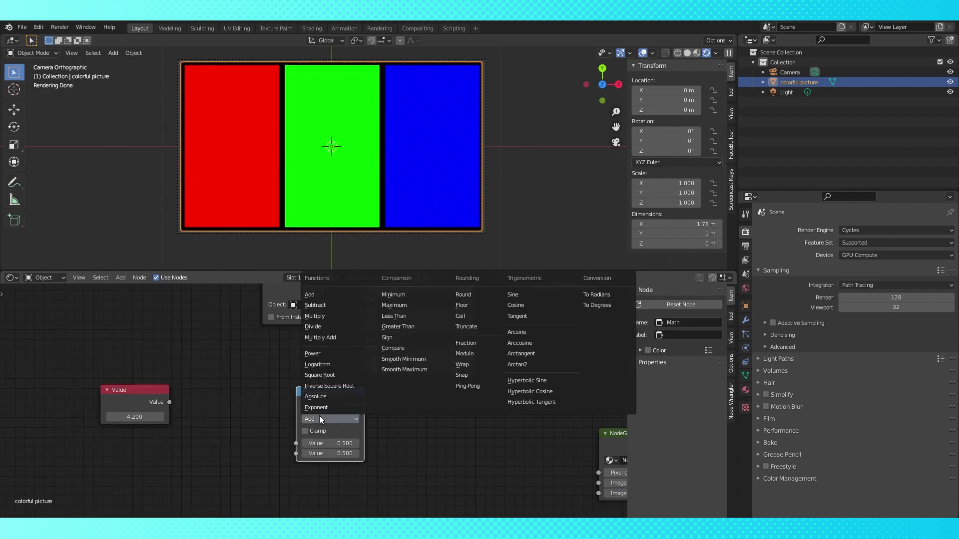
click(321, 327)
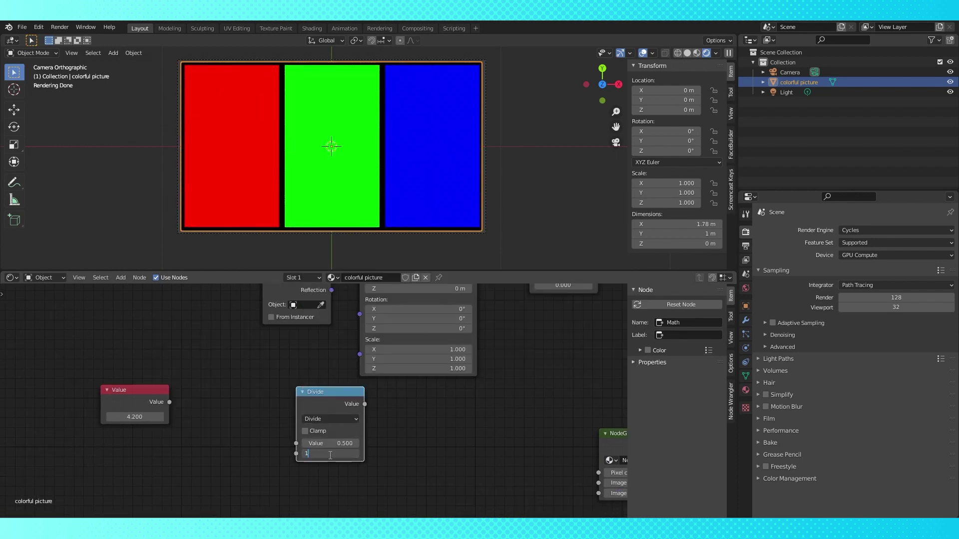
drag(328, 395, 245, 367)
- Link the Value node to Divide and add a Combine XYZ node feeding Mapping's Scale, with the Value as X and the Divide result as Y
drag(169, 402, 214, 426)
drag(130, 392, 89, 412)
drag(243, 374, 248, 405)
key(shift+a)
mouse_move(281, 384)
click(330, 297)
click(289, 342)
drag(129, 424, 290, 372)
drag(247, 406, 289, 381)
drag(320, 356, 360, 355)
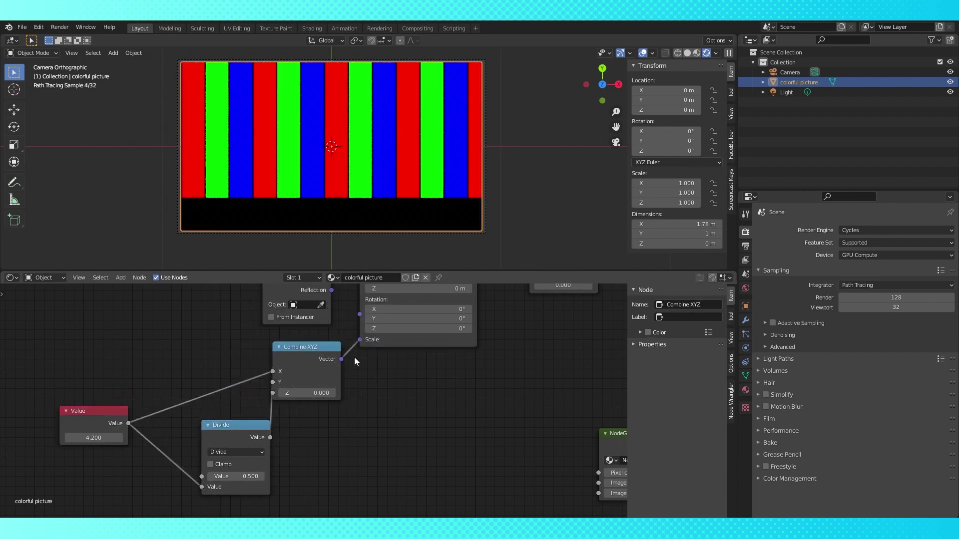
- Move the Value link to the Divide node's first input, leaving 1.778 as the divisor, and set the Value node to 15.1
middle_drag(93, 432, 196, 423)
drag(196, 428, 136, 423)
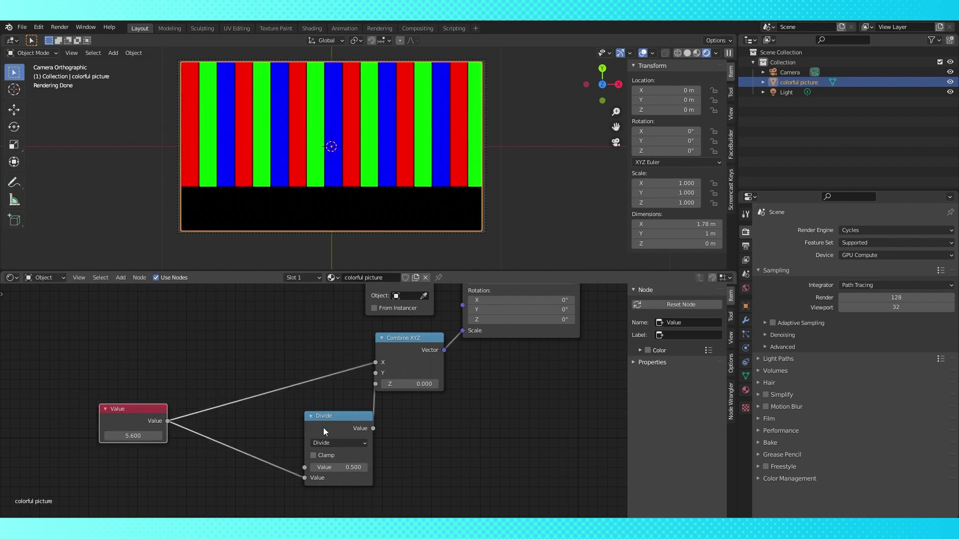
drag(322, 428, 293, 418)
click(311, 456)
drag(285, 471, 275, 453)
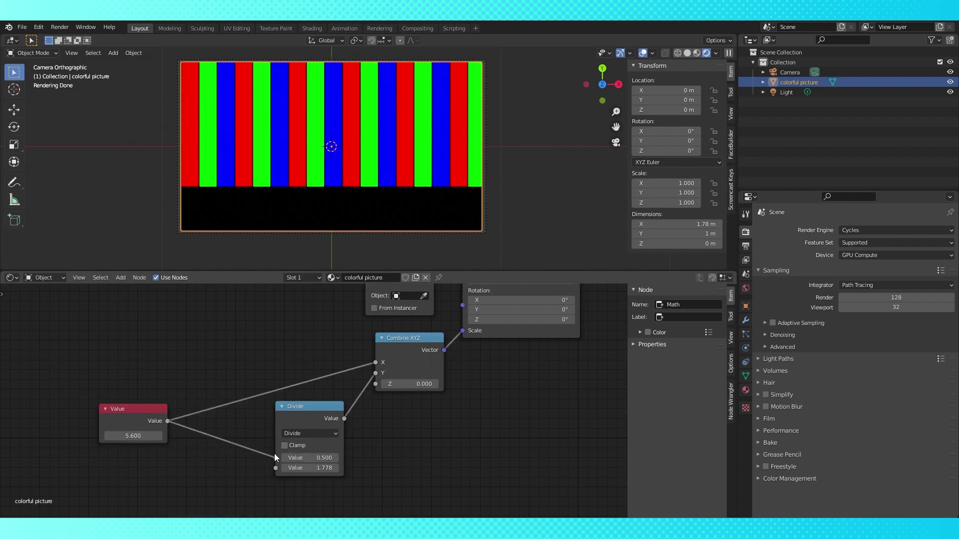
drag(129, 434, 176, 434)
- Duplicate the Divide node and set the copy's two values to 1920 and 1080
click(314, 412)
key(shift+d)
click(235, 473)
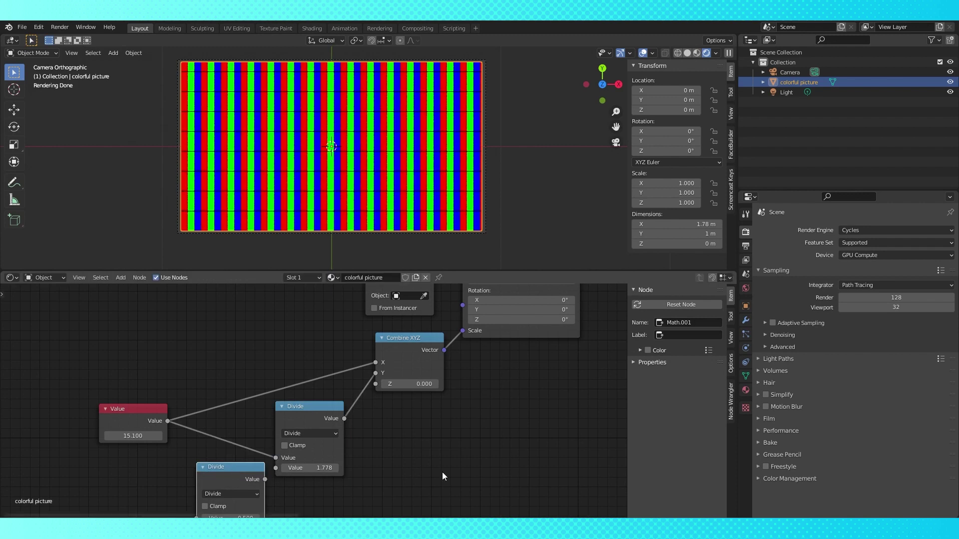
middle_drag(400, 470, 411, 392)
scroll(411, 392, up, 3)
click(192, 453)
text(1920)
key(Return)
click(197, 466)
text(1)
key(Return)
- Connect the duplicated Divide node's result to the original Divide node's second value
middle_drag(315, 418, 427, 414)
drag(304, 385, 366, 385)
drag(262, 382, 304, 383)
- Duplicate the Value node twice and set the copies to 1920 and 1080
click(190, 323)
key(shift+d)
click(185, 400)
key(shift+d)
click(181, 450)
click(178, 423)
text(1920)
key(Return)
key(Return)
- Feed the 1920 and 1080 Value nodes into the duplicated Divide node's two inputs and set the main Value node to 2.6
drag(223, 403, 258, 448)
scroll(258, 439, down, 1)
drag(193, 347, 130, 347)
drag(227, 453, 263, 455)
middle_drag(189, 365, 173, 395)
drag(177, 351, 177, 372)
- Duplicate the original Divide node, set the copy to Round and insert it before the Combine XYZ node's Y input
scroll(230, 452, down, 5)
click(321, 380)
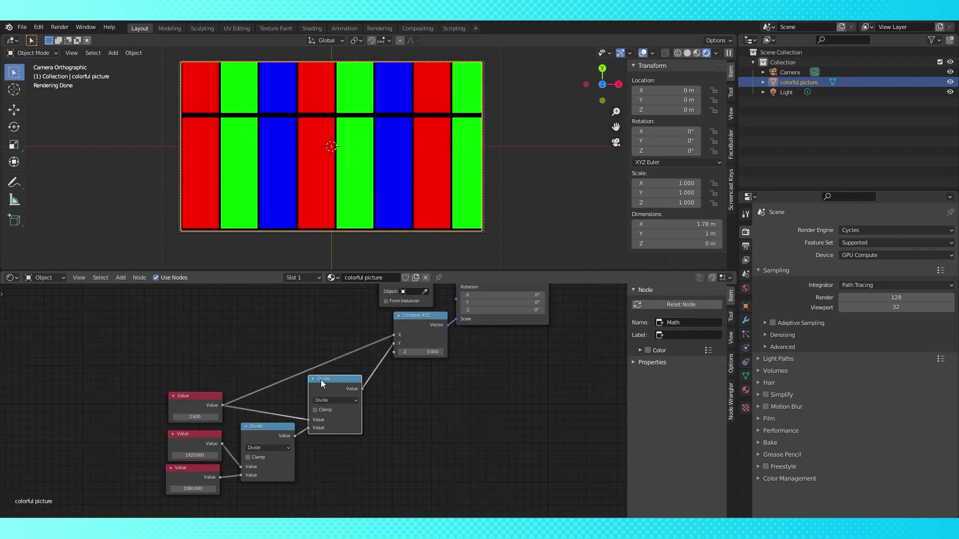
key(shift+d)
click(410, 387)
click(424, 407)
click(530, 429)
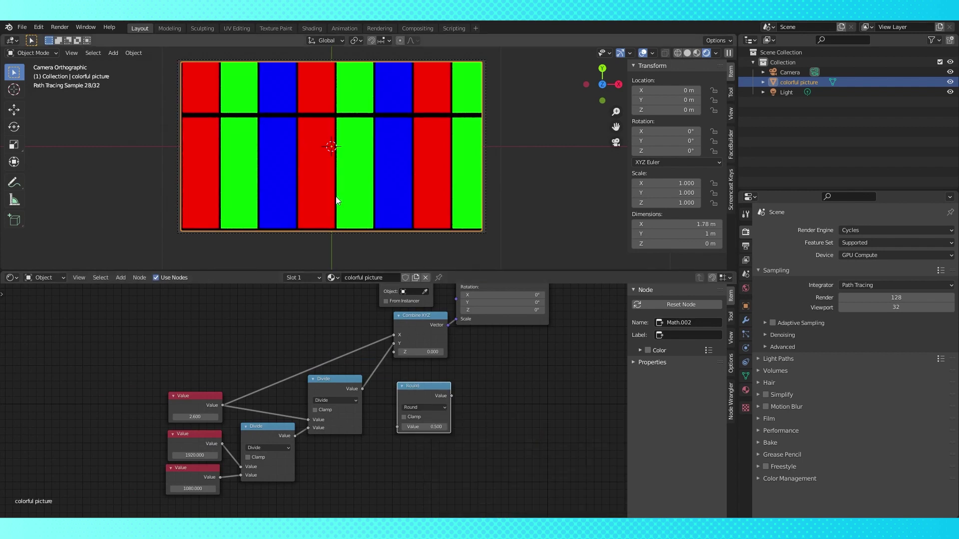
drag(427, 400, 421, 373)
- Insert a copy of the Round node before the Combine XYZ node's X input and set the main Value node to 12.1
key(shift+d)
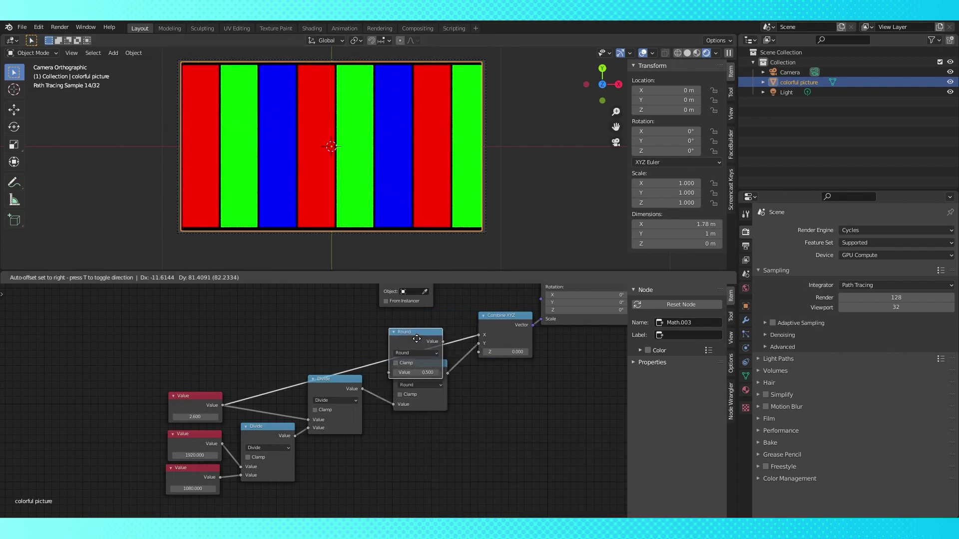
click(433, 354)
drag(195, 417, 238, 417)
- Collapse both Round nodes and place them close together
key(h)
click(415, 368)
key(h)
drag(415, 369, 409, 360)
- Rearrange the Mapping, Texture Coordinate and Combine XYZ nodes into a compact layout beside the Round nodes
scroll(474, 395, down, 4)
middle_drag(515, 415, 295, 458)
drag(384, 333, 403, 331)
drag(311, 335, 350, 339)
drag(269, 392, 309, 392)
drag(205, 340, 298, 344)
drag(307, 393, 302, 399)
middle_drag(210, 409, 274, 370)
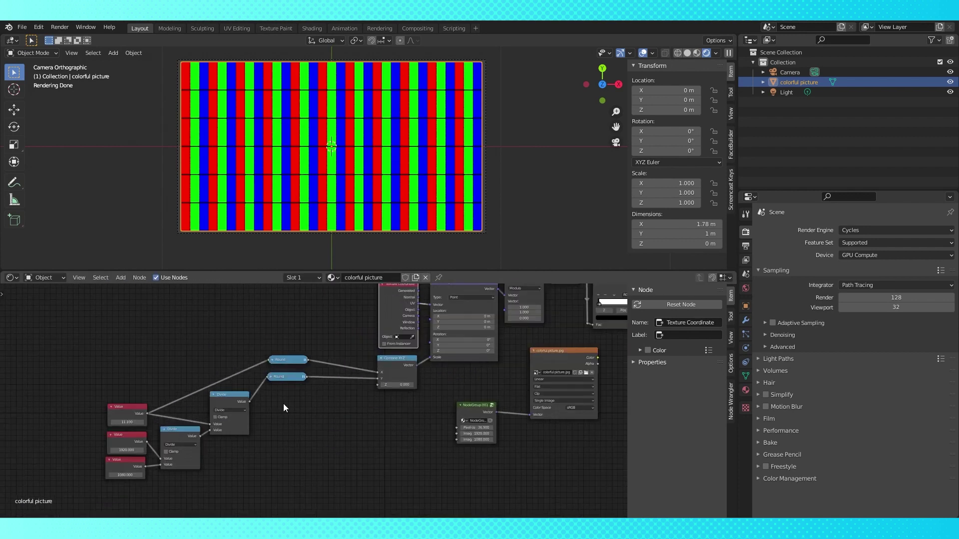
- Add a reroute to the main Value node's link and separate the subpixel node chain from the picture texture nodes
scroll(275, 370, down, 4)
drag(368, 410, 421, 475)
drag(229, 333, 283, 460)
scroll(296, 383, up, 2)
drag(272, 385, 295, 388)
scroll(296, 383, up, 3)
shift+right_drag(164, 433, 156, 412)
drag(159, 421, 216, 404)
scroll(250, 426, down, 8)
drag(248, 310, 472, 427)
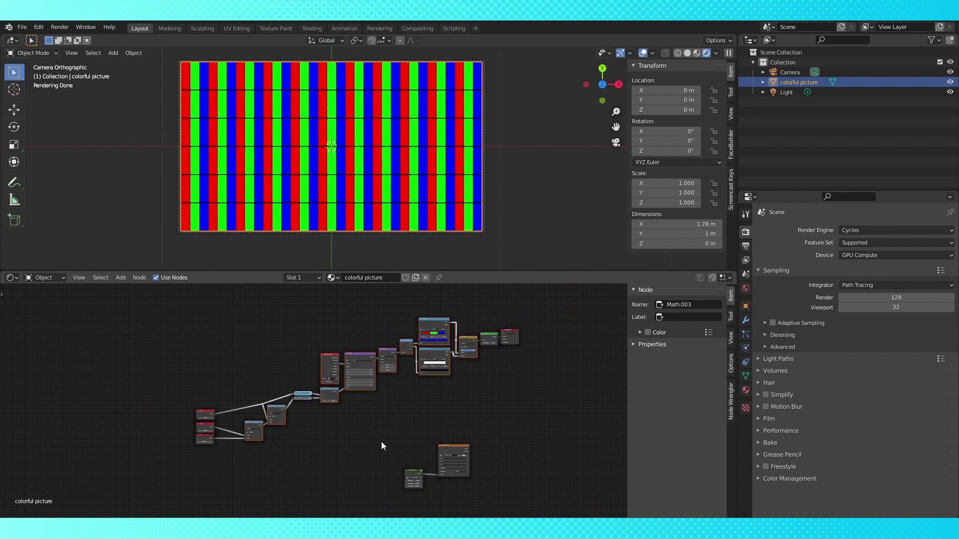
- Combine the selected subpixel nodes into a node group and delete the three leftover Value nodes outside it
key(ctrl+g)
key(Tab)
drag(178, 379, 203, 474)
scroll(223, 454, up, 7)
key(x)
scroll(139, 483, up, 4)
- Open the subpixel group, move its third input to first place and rename it Pixel count
middle_drag(474, 404, 360, 419)
click(321, 336)
key(Tab)
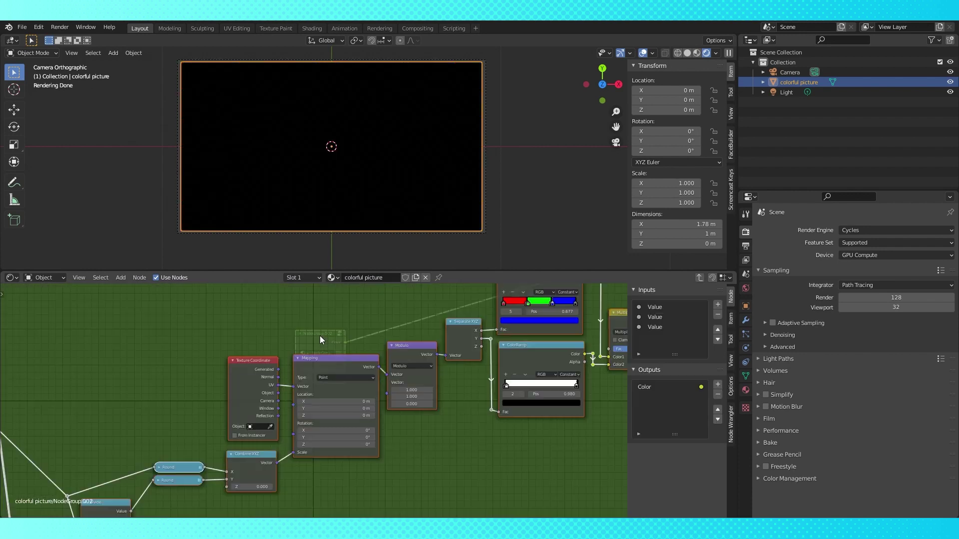
click(663, 328)
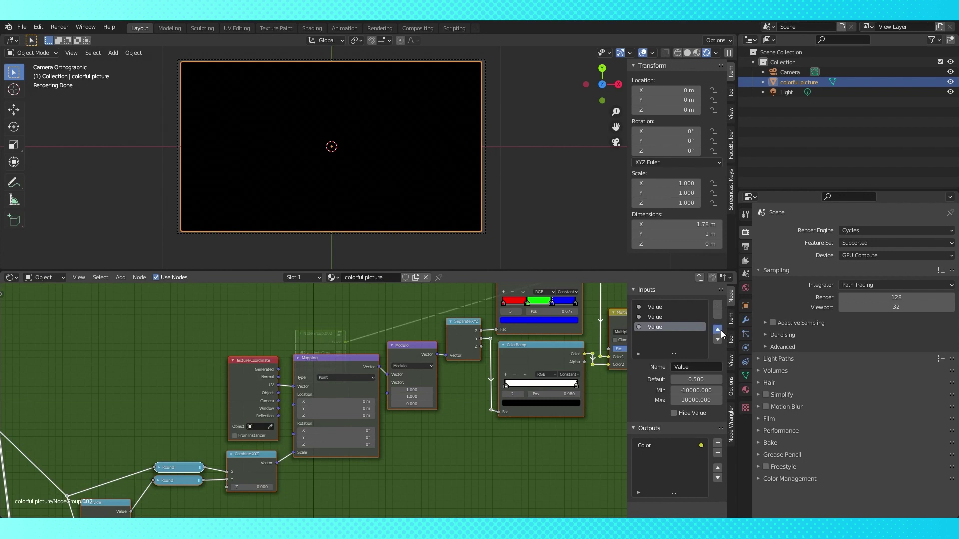
click(721, 330)
click(721, 331)
double_click(665, 307)
text(Pixel count)
key(Return)
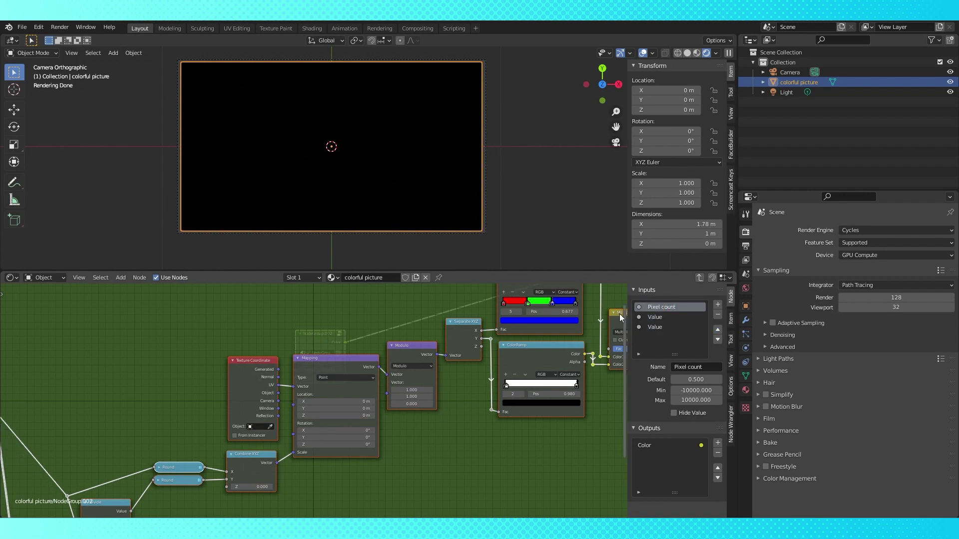
- Rename the subpixel group's second input Image width and its third input Image height
double_click(664, 318)
text(Image width)
key(Return)
double_click(667, 329)
text(Image height)
key(Return)
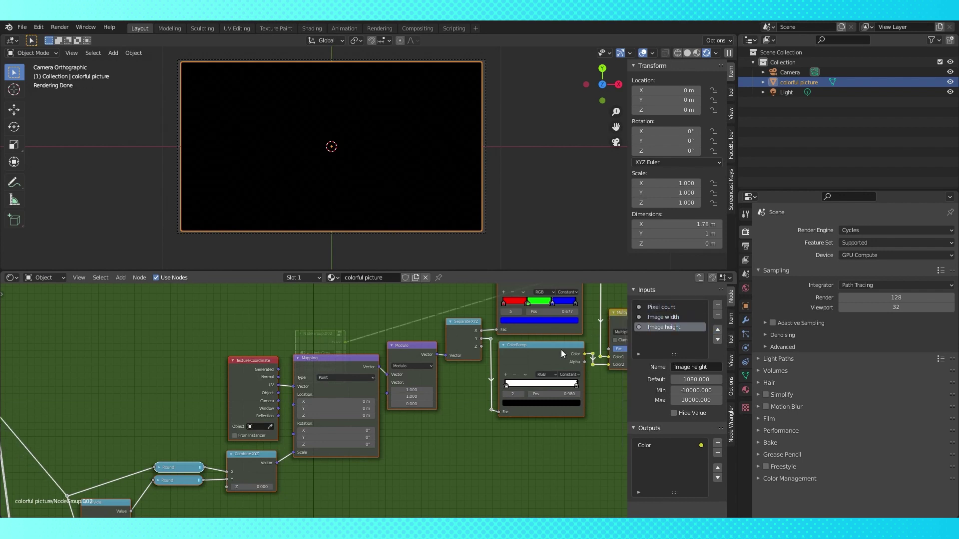
- Move the Emission and Material Output nodes close to the subpixel group and raise the group's Pixel count
key(Tab)
scroll(355, 375, down, 9)
drag(428, 347, 487, 327)
key(g)
click(367, 370)
scroll(368, 369, up, 8)
drag(315, 365, 327, 365)
- Set the default of the subpixel group's Pixel count input to 1 and return to the main node tree
key(Tab)
click(661, 307)
click(690, 379)
text(0.5)
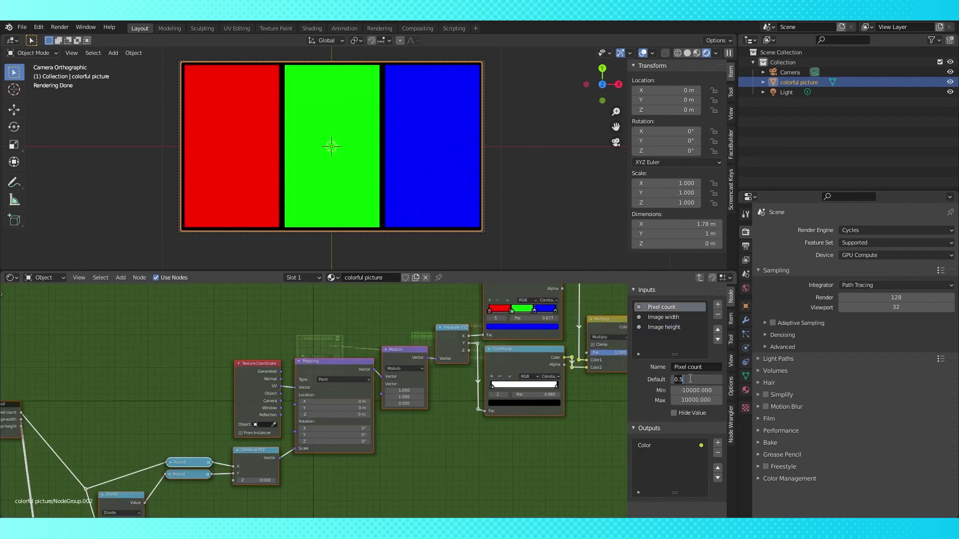
key(BackSpace)
key(BackSpace)
key(BackSpace)
text(1)
key(Return)
key(Return)
key(Tab)
drag(327, 366, 299, 365)
- Stack the subpixel group above the pixelation group, well before the image texture and Emission nodes
scroll(350, 380, down, 4)
middle_drag(394, 425, 359, 336)
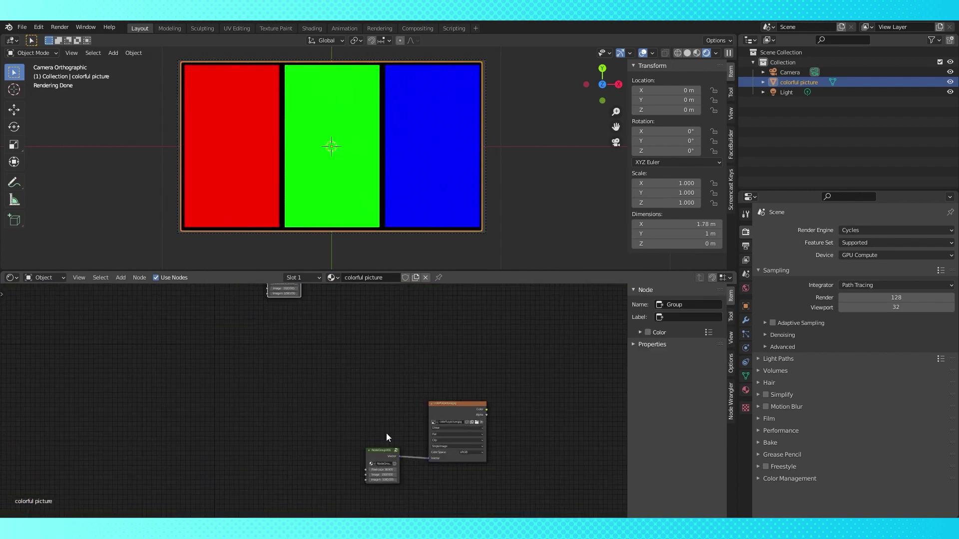
click(385, 453)
key(Tab)
key(Tab)
key(g)
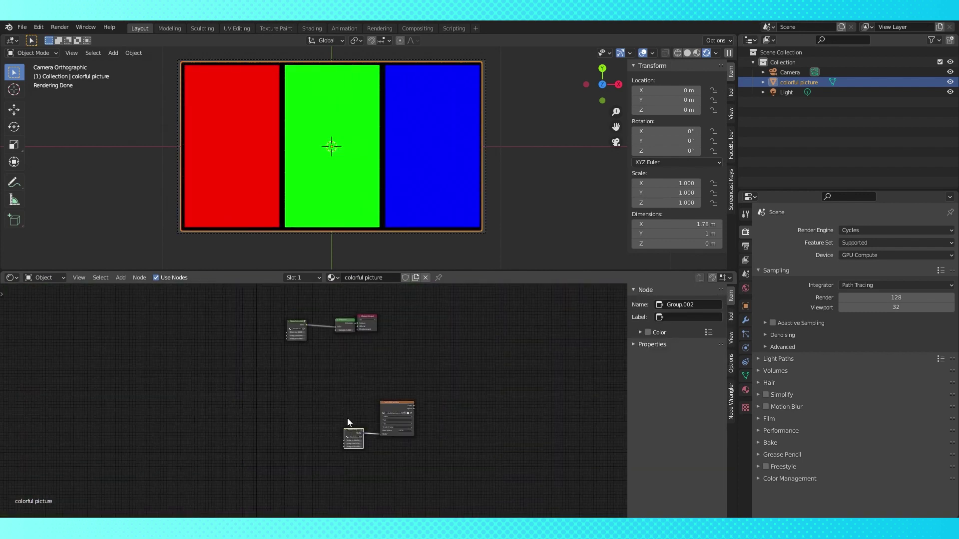
click(291, 349)
scroll(285, 325, up, 1)
drag(269, 291, 301, 349)
key(g)
click(155, 380)
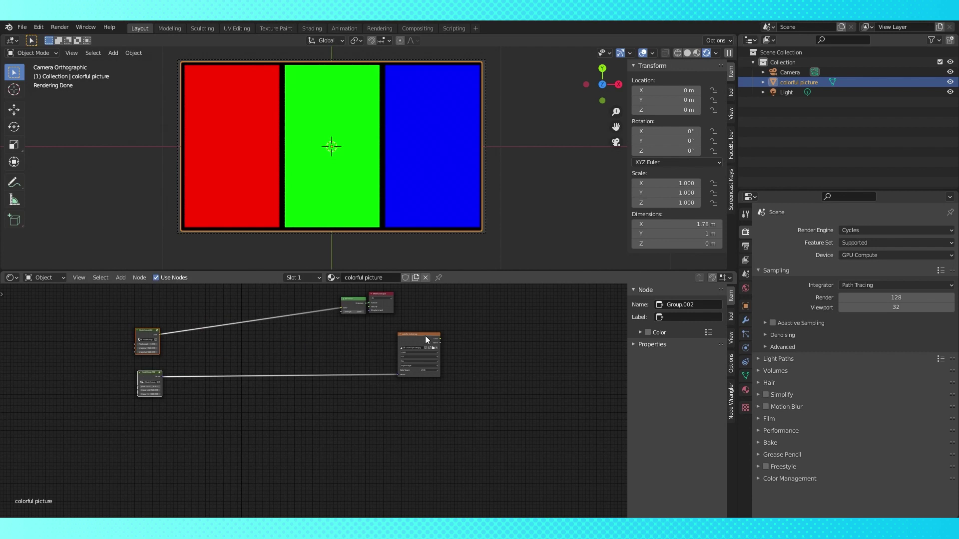
- Place the colorful picture image texture between the groups and Emission, and preview its color through the Emission node
drag(425, 336, 309, 336)
middle_drag(320, 335, 353, 389)
ctrl+shift+click(353, 390)
scroll(331, 400, up, 3)
drag(333, 387, 276, 387)
scroll(275, 394, up, 3)
drag(102, 439, 87, 433)
- Insert a MixRGB node between the image texture's Color output and the Emission node
key(shift+a)
mouse_move(175, 431)
click(255, 487)
click(330, 354)
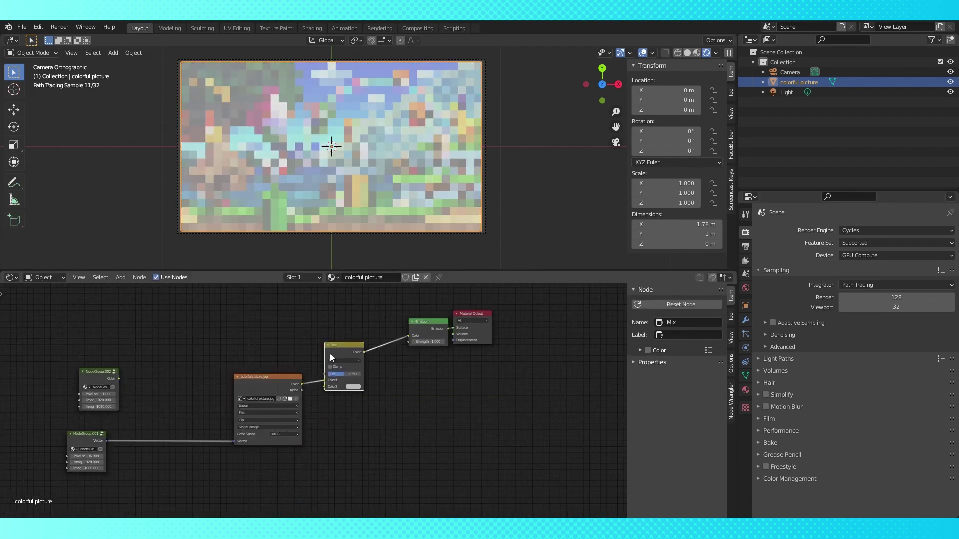
- Link the subpixel group's Color to the Mix node's Color2, with factor 1 and Multiply blending
drag(100, 372, 102, 349)
middle_drag(249, 353, 325, 362)
drag(198, 366, 430, 387)
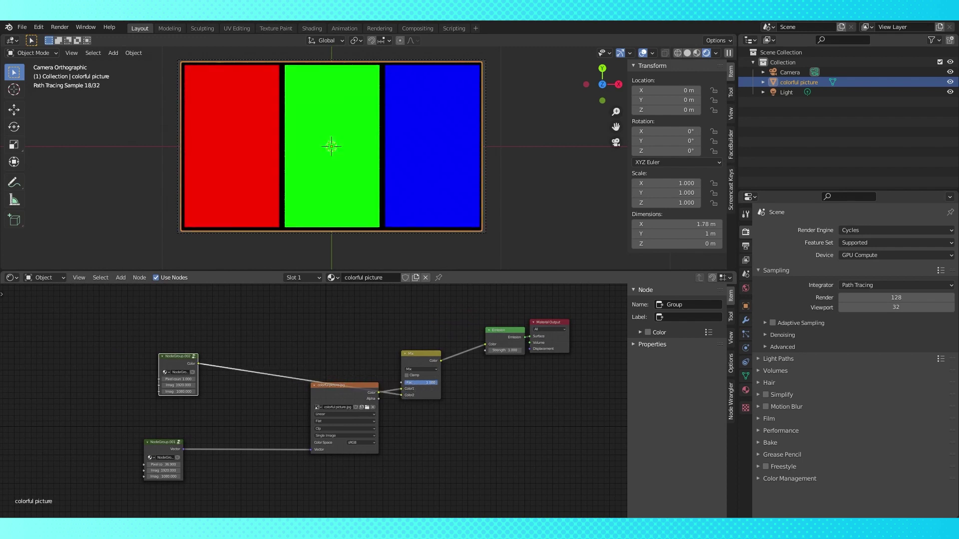
click(421, 369)
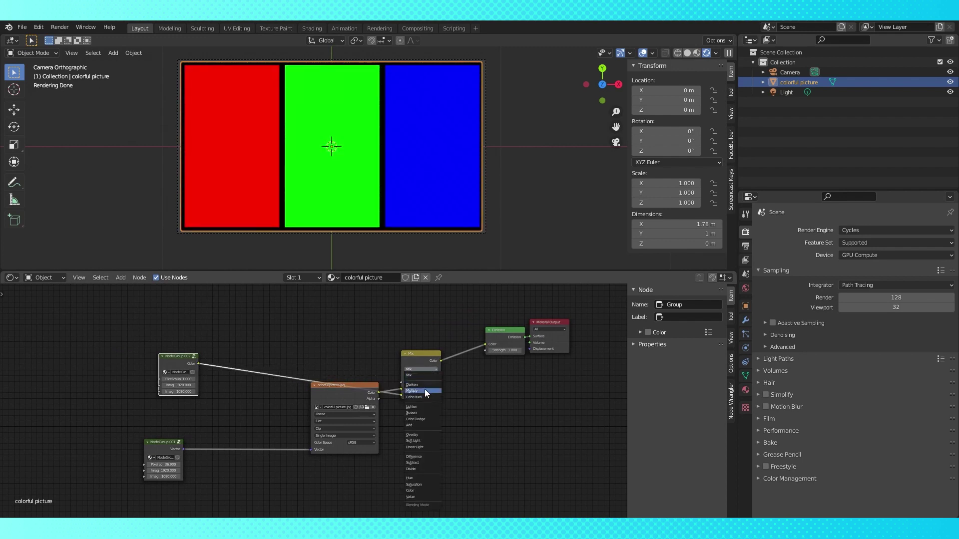
click(425, 390)
- Move the subpixel group closer to the pixelation group and set the pixelation group's Pixel count to 1
middle_drag(180, 364, 334, 351)
drag(334, 351, 320, 385)
scroll(408, 365, up, 5)
middle_drag(408, 366, 289, 365)
click(310, 453)
text(1)
key(Return)
- Add a Value node of 146.6 and link it through a reroute to the Pixel count inputs of both groups
key(shift+a)
mouse_move(95, 395)
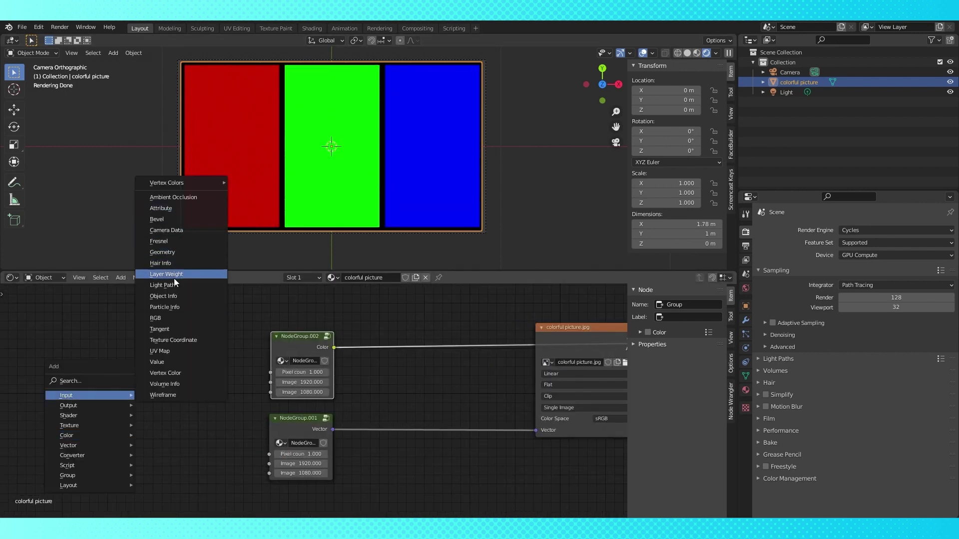
click(165, 363)
click(91, 380)
drag(154, 395, 270, 372)
drag(154, 396, 269, 454)
shift+drag(169, 385, 350, 410)
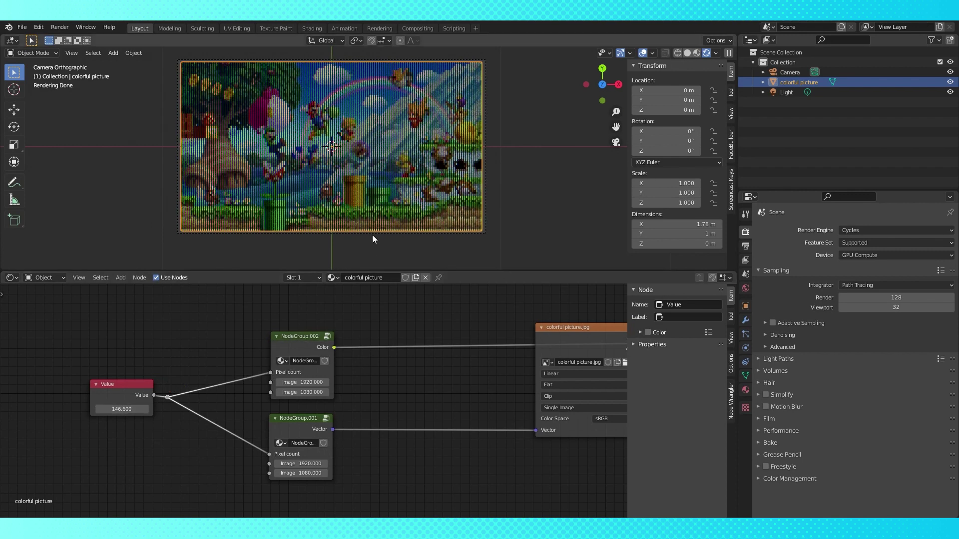
- Duplicate the Value node and link the copy through a reroute to both groups' Image width inputs
scroll(377, 234, down, 3)
click(121, 392)
key(shift+d)
click(121, 432)
drag(153, 436, 271, 383)
drag(271, 464, 270, 464)
shift+right_drag(179, 412, 179, 450)
scroll(159, 440, down, 1)
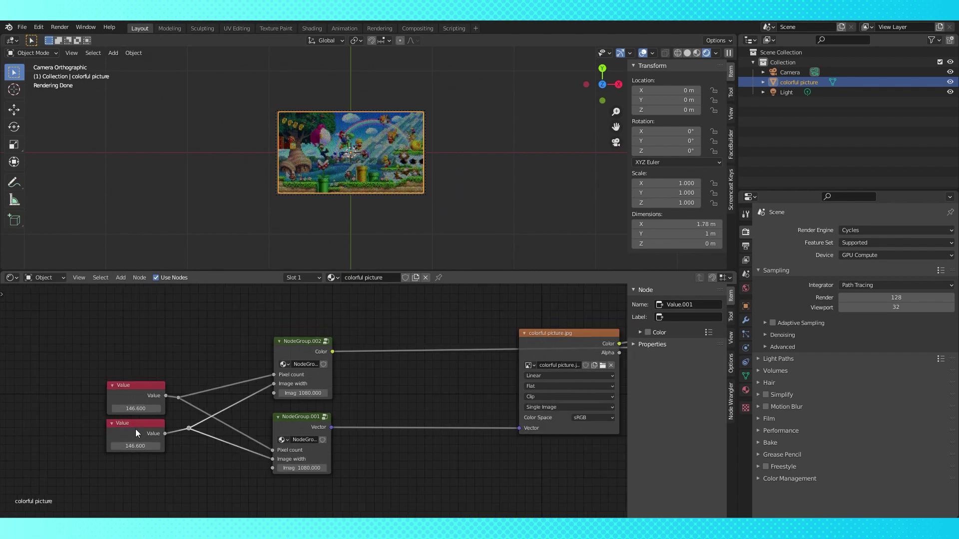
- Duplicate the image width Value node and link the copy through a reroute to both Image height inputs
click(136, 430)
key(shift+d)
click(137, 463)
drag(165, 467, 274, 394)
drag(166, 467, 272, 468)
shift+right_drag(179, 452, 178, 475)
- Set the image width value to 1920, the image height value to 1080 and the pixel count value to 63.9
scroll(131, 462, up, 2)
click(107, 454)
text(1920)
key(Return)
double_click(89, 493)
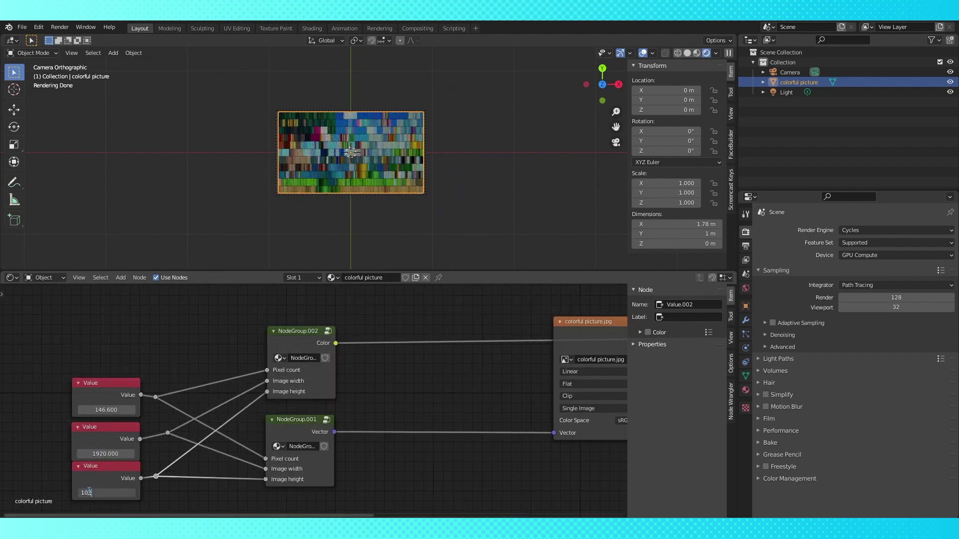
text(1080)
key(Return)
scroll(388, 184, up, 3)
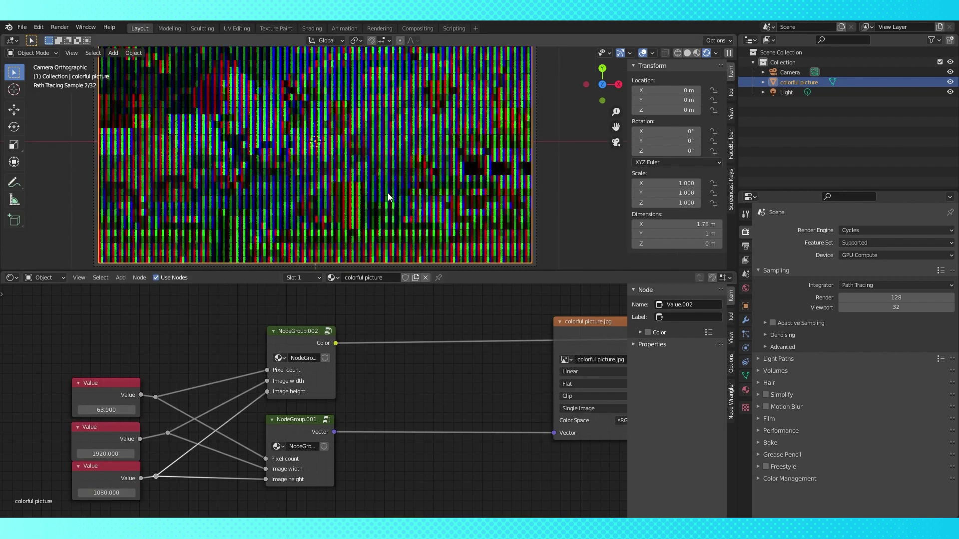
- Shift the image texture and Multiply nodes back to make room before the Emission node
scroll(429, 396, down, 2)
middle_drag(558, 407, 295, 421)
scroll(294, 421, up, 1)
drag(414, 321, 450, 321)
key(ctrl+z)
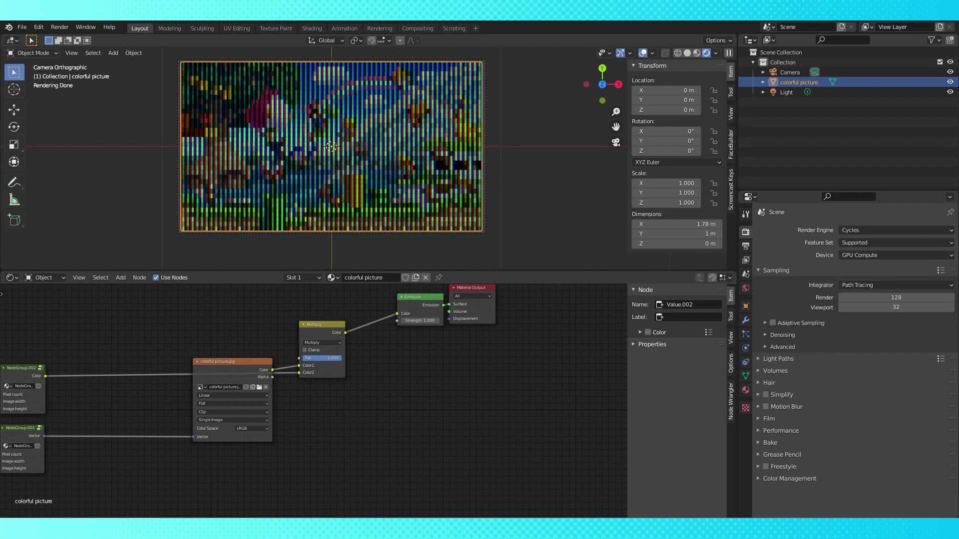
drag(241, 370, 237, 366)
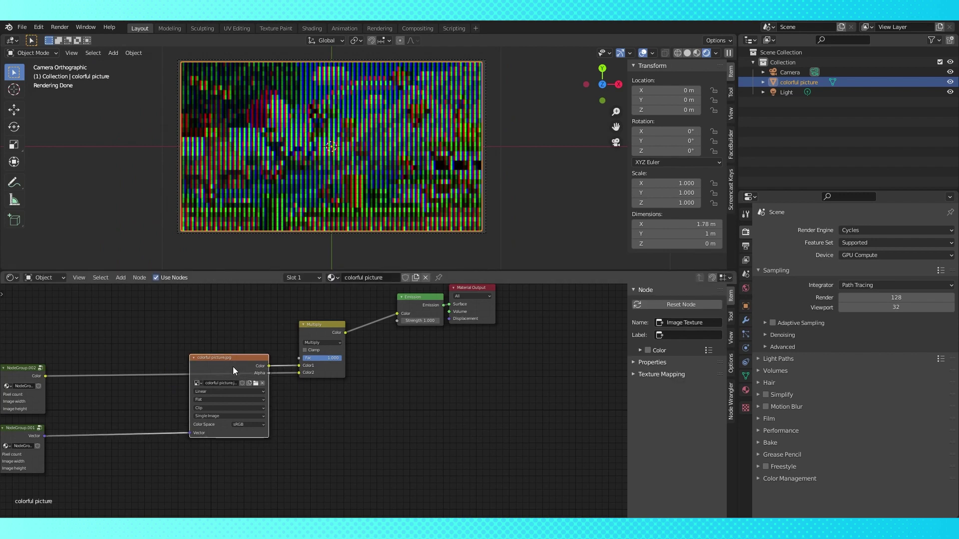
drag(325, 331, 311, 330)
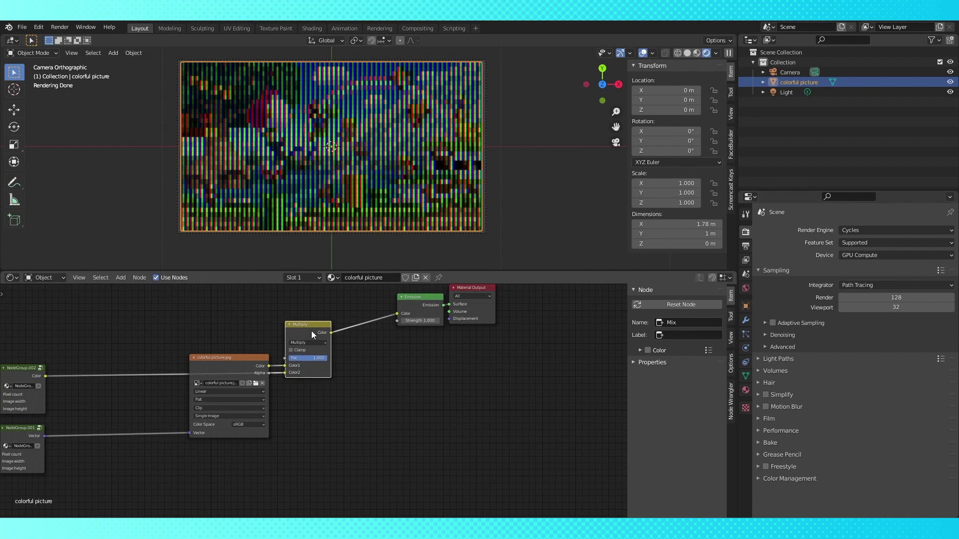
- Insert a copy of the Multiply node, set to Mix, before Emission and link the image texture's Color to its Color2
key(shift+d)
click(384, 368)
click(385, 370)
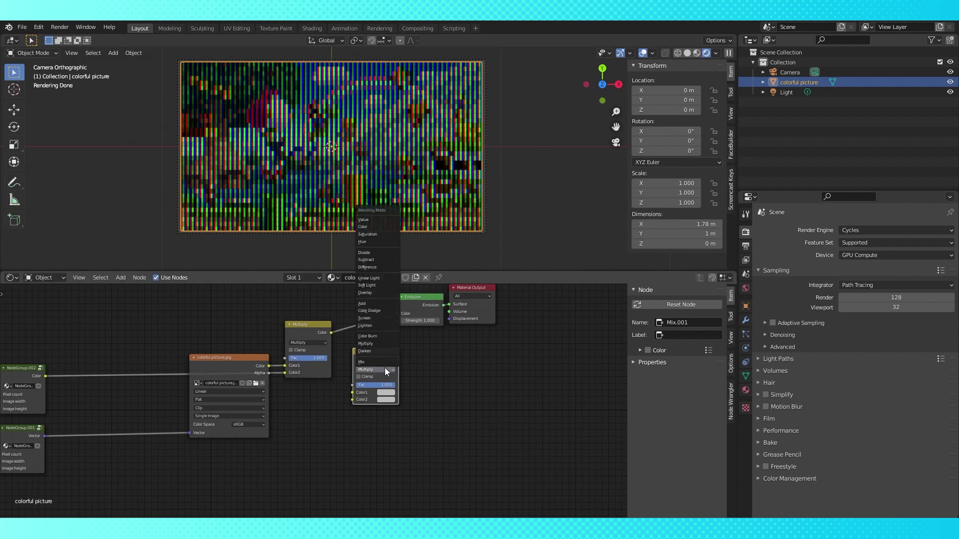
click(379, 364)
drag(379, 361, 364, 329)
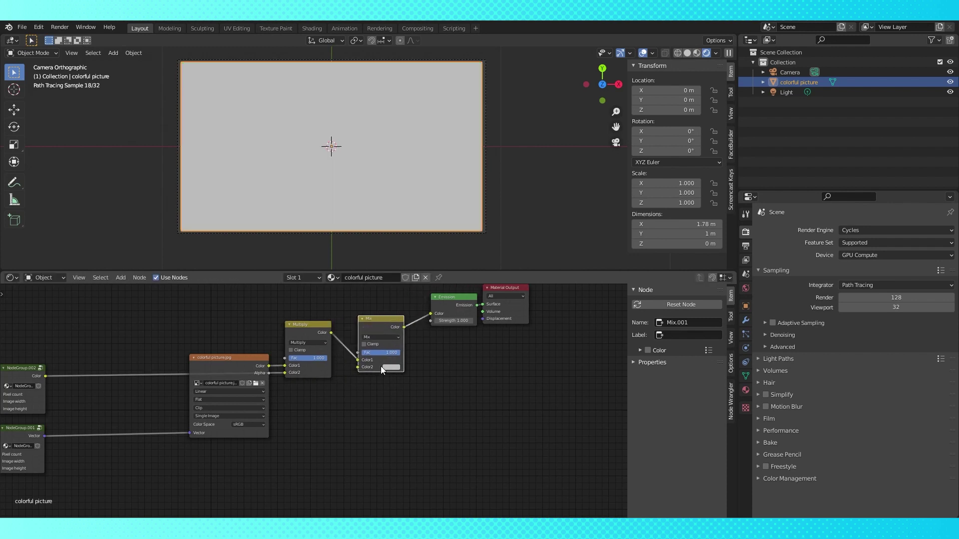
drag(237, 368, 401, 353)
- Move the Emission and Material Output nodes farther away from the Mix node
scroll(411, 364, down, 2)
middle_drag(478, 329, 425, 352)
scroll(424, 352, down, 1)
drag(424, 351, 486, 352)
drag(364, 345, 406, 348)
- Add a Map Range node below the gap between the Mix and Emission nodes
scroll(376, 404, up, 3)
middle_drag(375, 404, 376, 370)
key(shift+a)
mouse_move(370, 389)
mouse_move(340, 450)
click(428, 374)
click(358, 349)
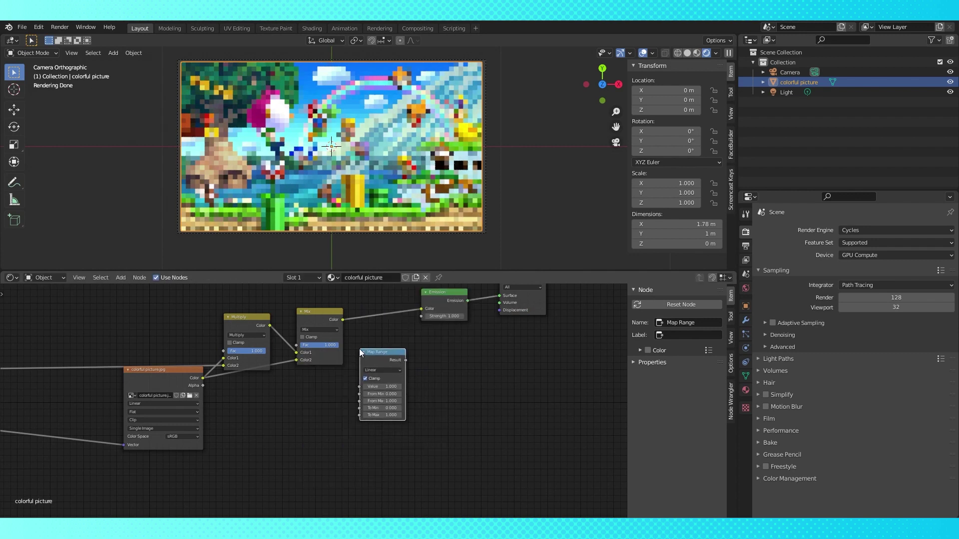
- Combine the subpixel and pixelation groups into one node group and move its Color output above Vector
key(Home)
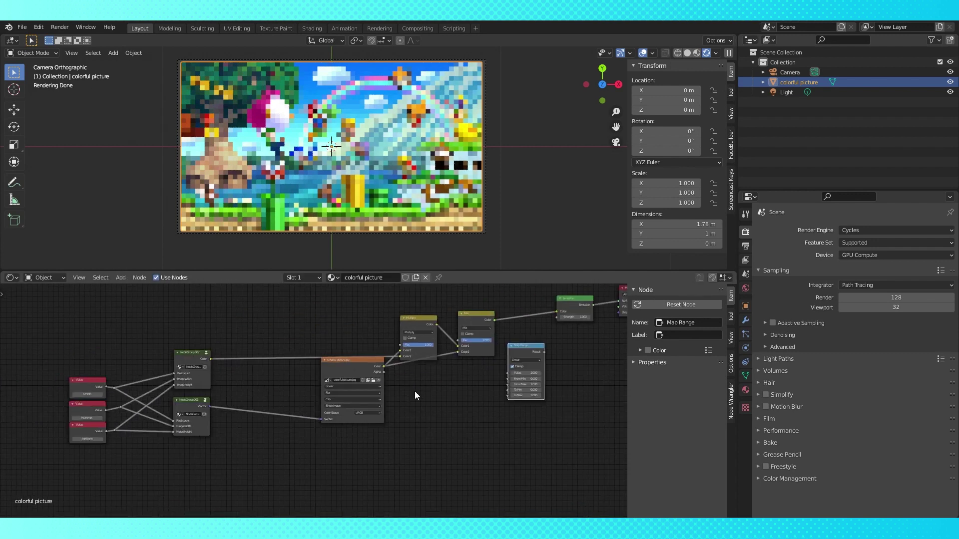
drag(109, 334, 179, 460)
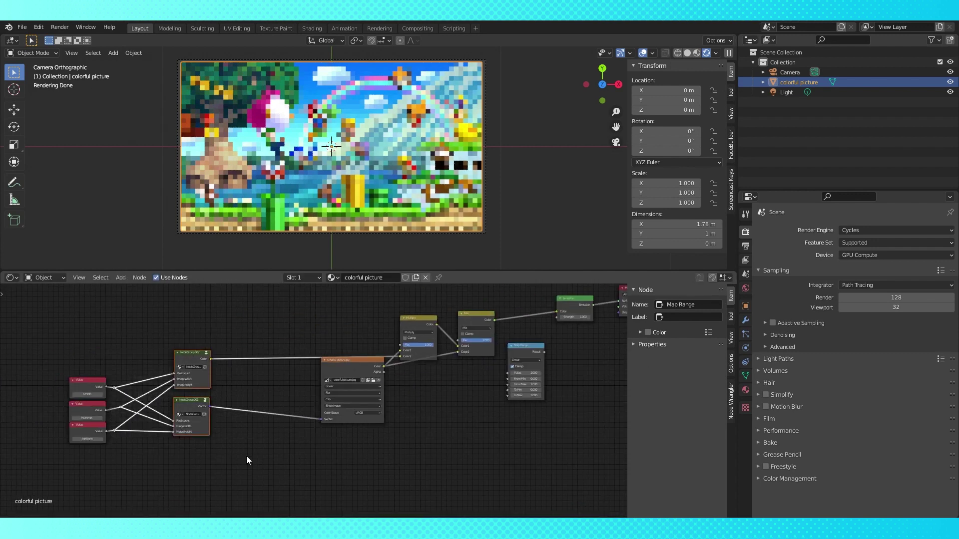
key(ctrl+g)
key(Tab)
key(Tab)
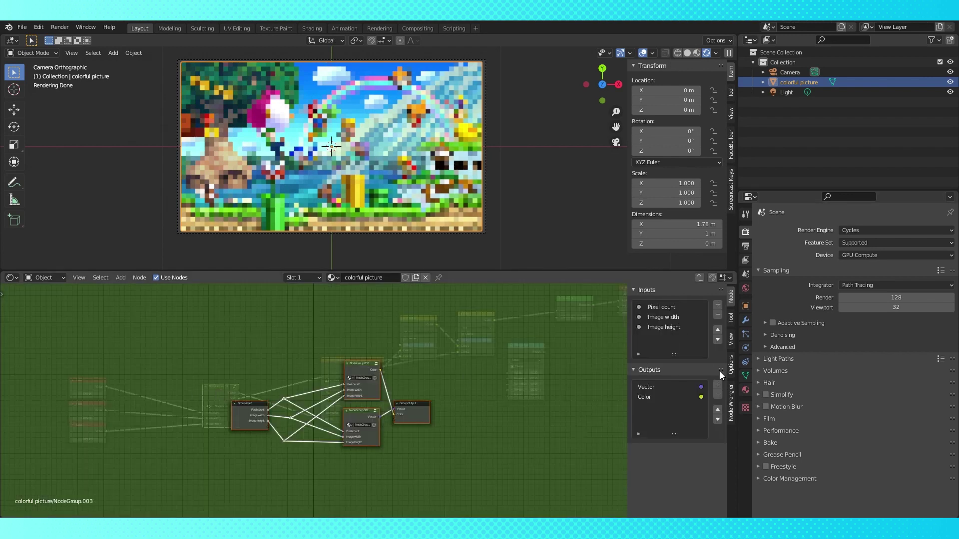
click(650, 397)
click(718, 409)
key(Tab)
- Move the combined group nearer the image texture and delete the three Value nodes feeding it
drag(190, 406, 285, 343)
drag(65, 458, 46, 374)
key(x)
middle_drag(196, 400, 140, 439)
- Add reroutes to the Vector link between the combined group and the image texture, and tidy the node layout
scroll(199, 436, up, 2)
shift+right_drag(235, 436, 249, 435)
shift+right_drag(235, 464, 253, 464)
drag(242, 435, 242, 386)
drag(478, 316, 467, 315)
scroll(480, 379, down, 2)
middle_drag(607, 425, 500, 441)
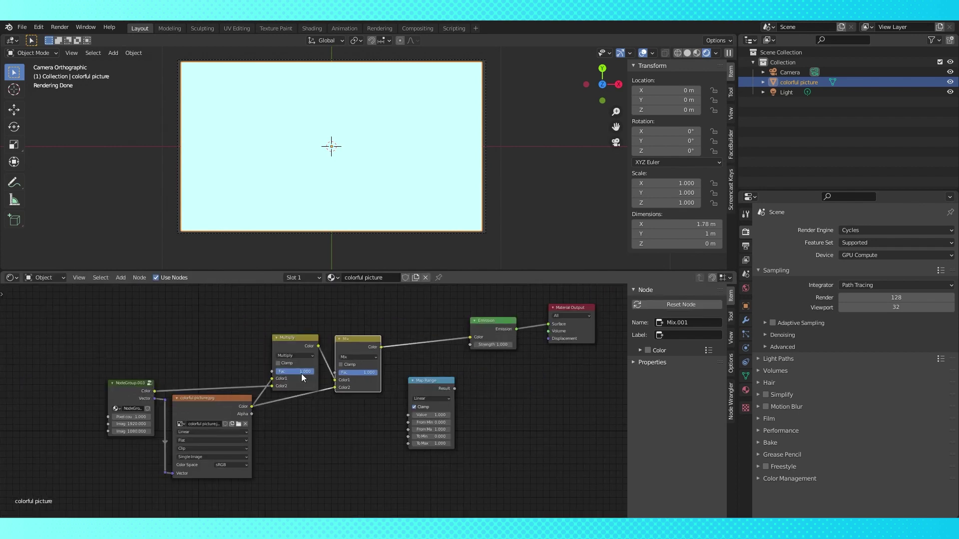
mouse_move(377, 375)
mouse_down()
mouse_move(340, 376)
mouse_move(377, 376)
mouse_up()
middle_drag(133, 359, 236, 344)
key(shift+a)
mouse_move(94, 365)
click(158, 328)
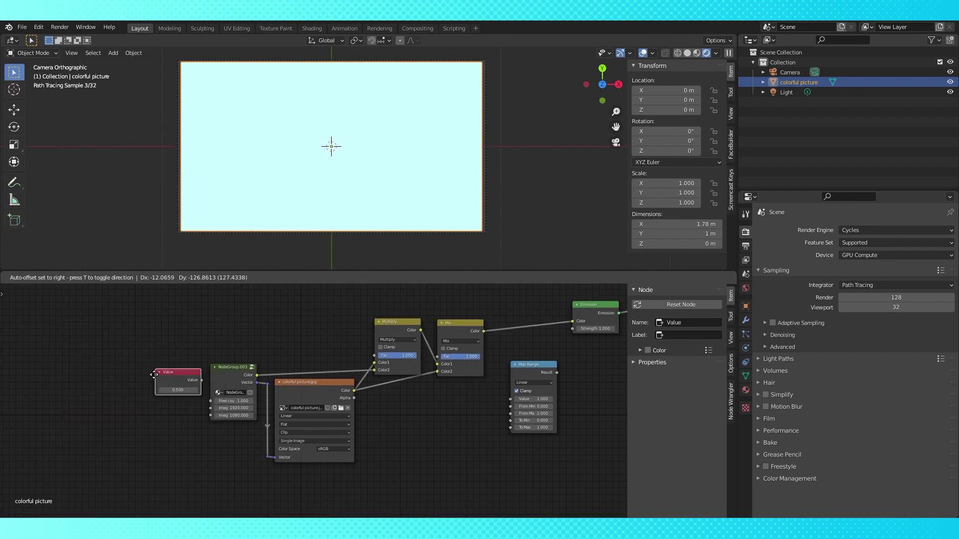
click(187, 440)
drag(174, 436, 200, 425)
click(148, 434)
key(x)
- Inside the combined group, add a MixRGB node and link its Fac socket to Group Input as a new group input
click(215, 373)
key(Tab)
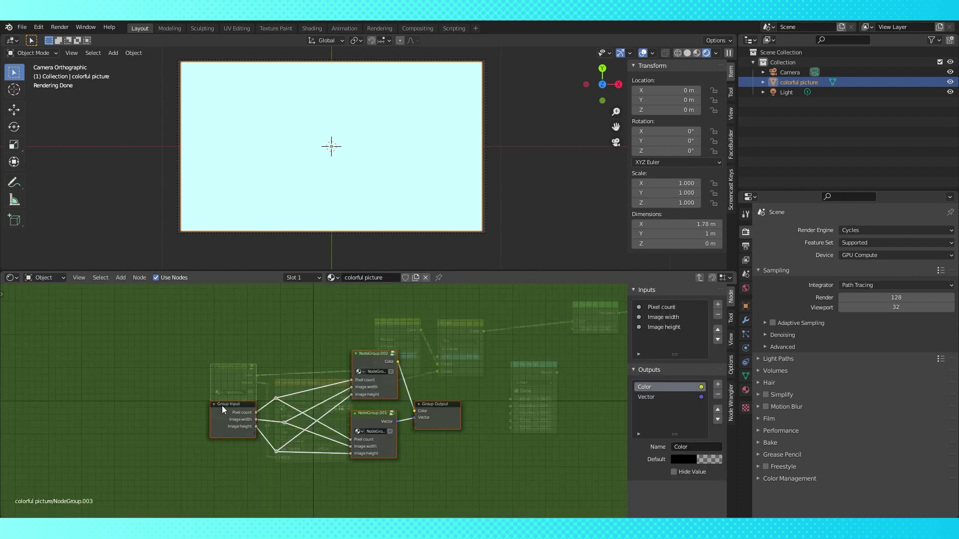
key(shift+a)
mouse_move(242, 458)
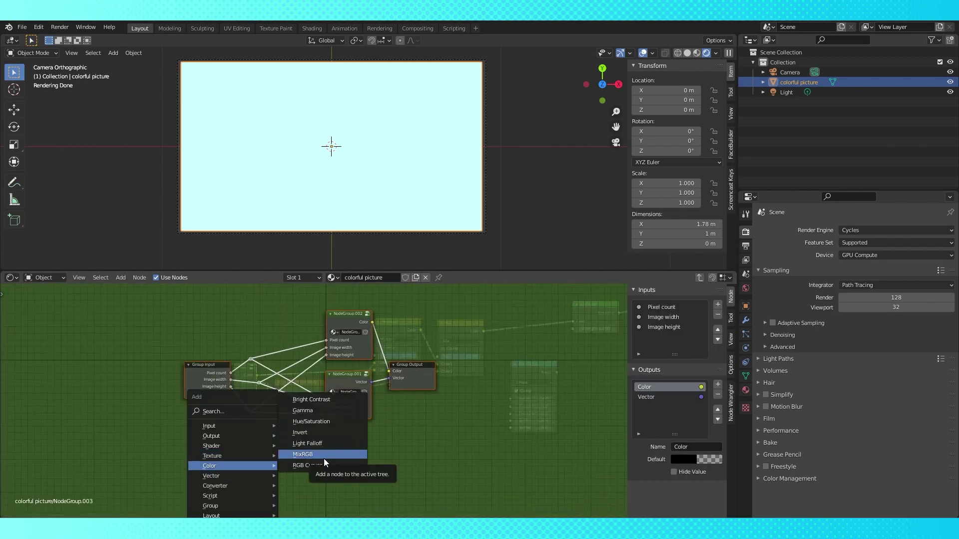
click(324, 459)
click(277, 480)
drag(241, 412, 230, 395)
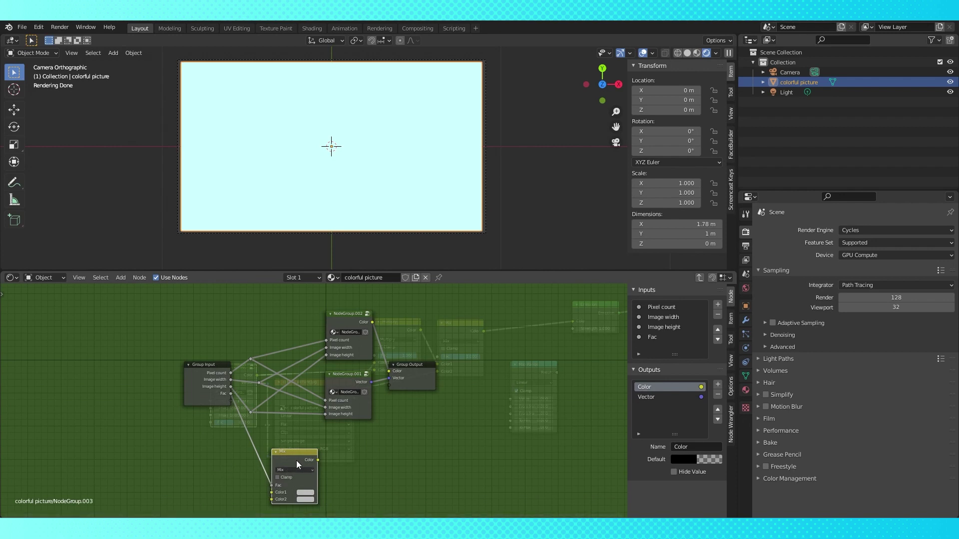
- Delete the helper MixRGB node and link Group Input's Fac to a new socket on Group Output
key(Delete)
drag(231, 394, 392, 384)
key(Tab)
- Set the group's Fac to 1, link its Fac output to the Mix node's factor and, through reroutes, to the Map Range Value
drag(220, 434, 243, 434)
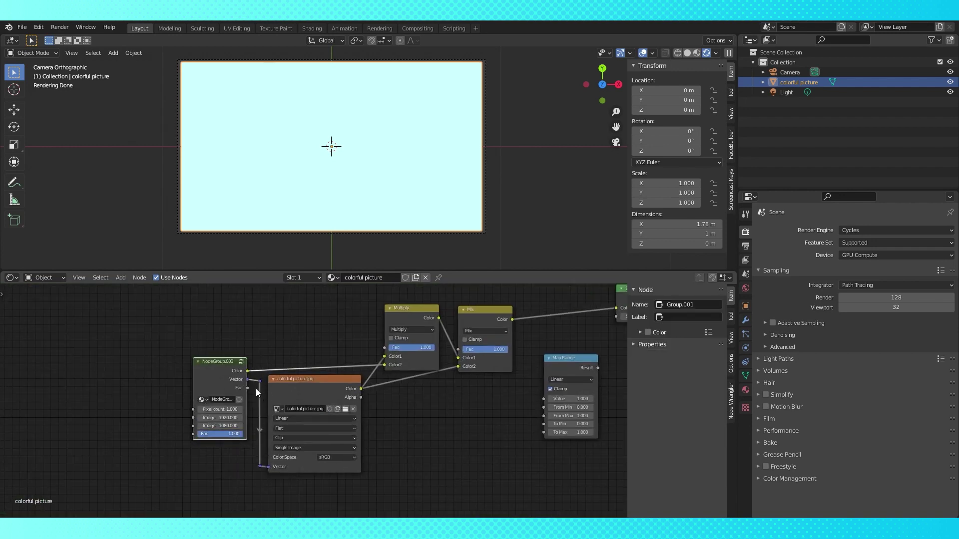
mouse_move(248, 387)
mouse_down()
mouse_move(433, 367)
mouse_move(464, 350)
mouse_up()
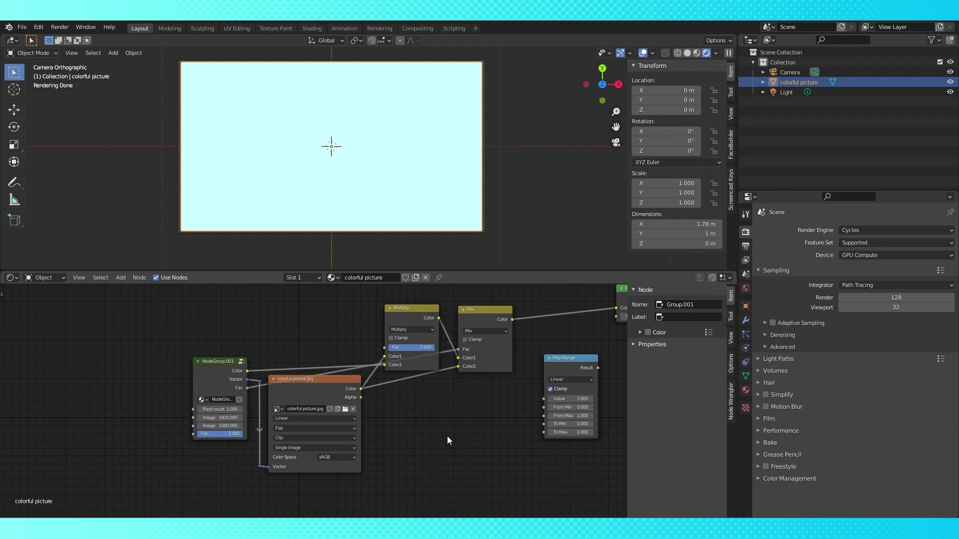
middle_drag(449, 361, 338, 365)
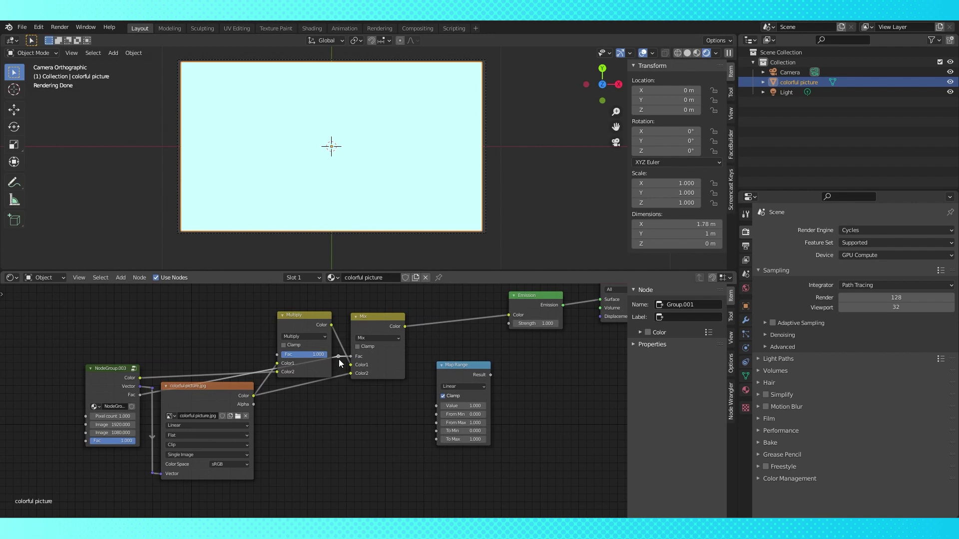
drag(339, 356, 436, 405)
shift+right_drag(407, 392, 400, 380)
key(g)
click(341, 396)
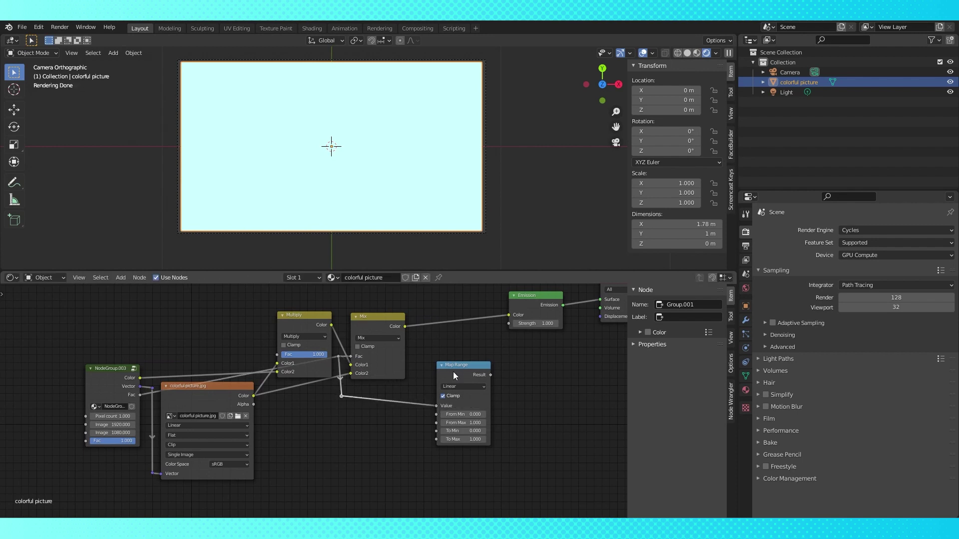
drag(454, 365, 430, 353)
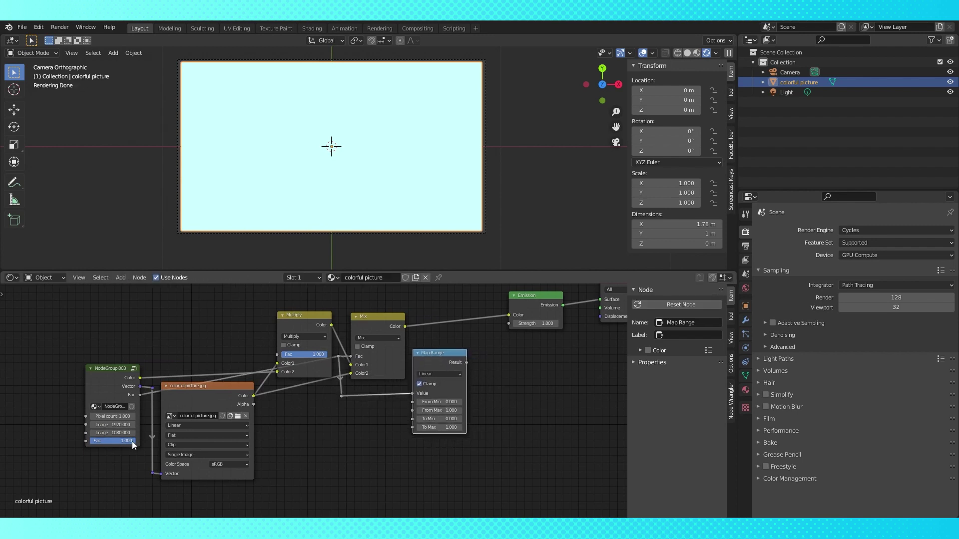
- Set the combined group's Fac to 0 and its Pixel count to 1000
drag(134, 441, 94, 441)
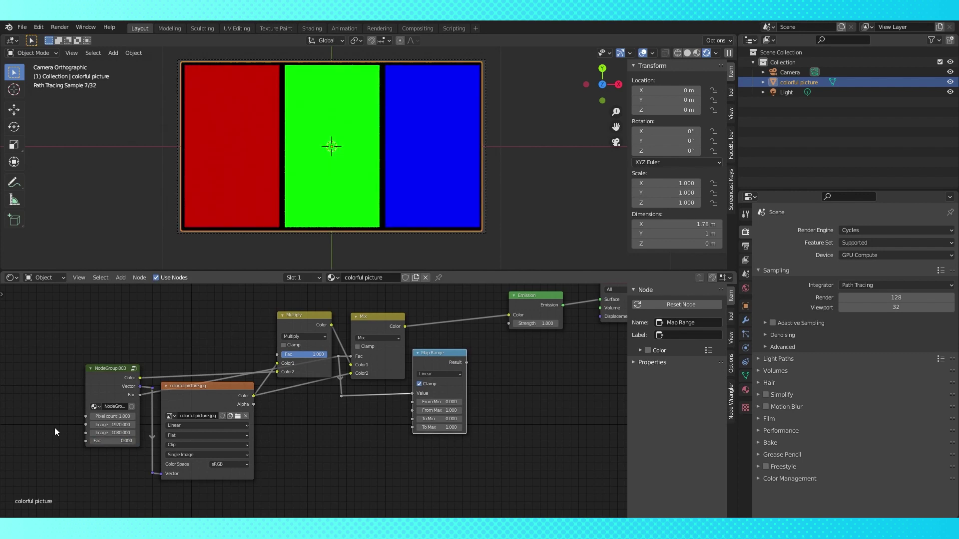
click(107, 418)
text(1000)
key(Return)
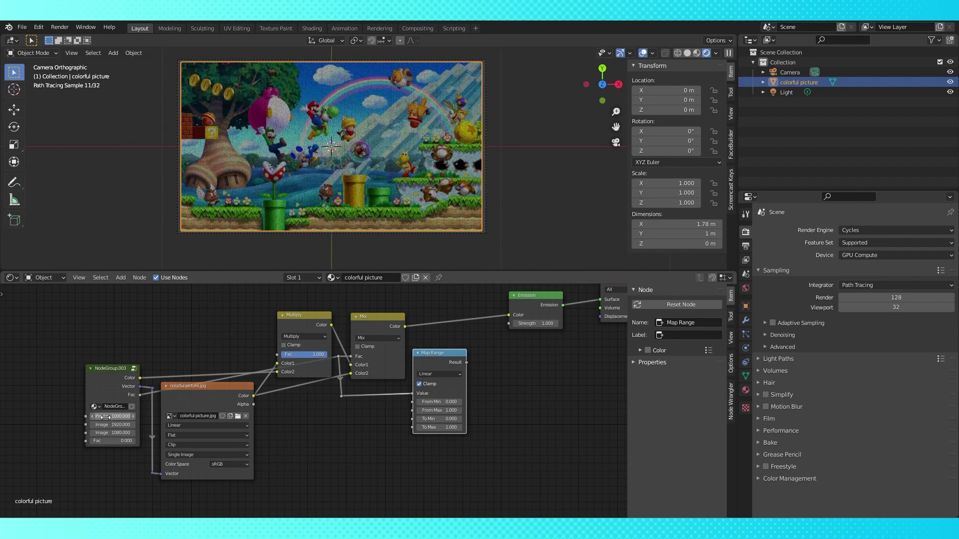
scroll(298, 226, up, 3)
mouse_move(94, 441)
mouse_down()
mouse_move(136, 442)
mouse_move(90, 441)
mouse_up()
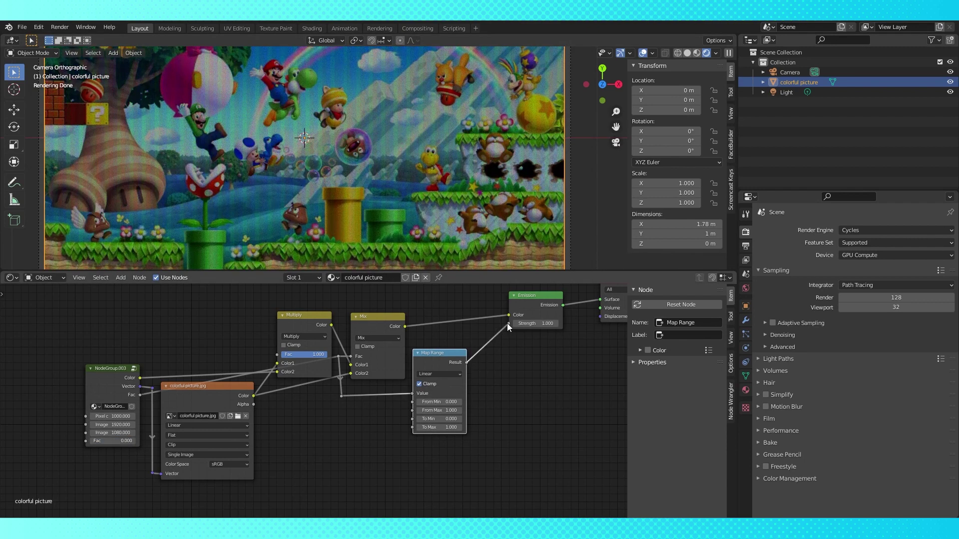
- Link the Map Range Result to the Emission Strength, and set To Min to 1 and To Max to 3
drag(507, 322, 509, 324)
click(434, 418)
text(1)
key(Return)
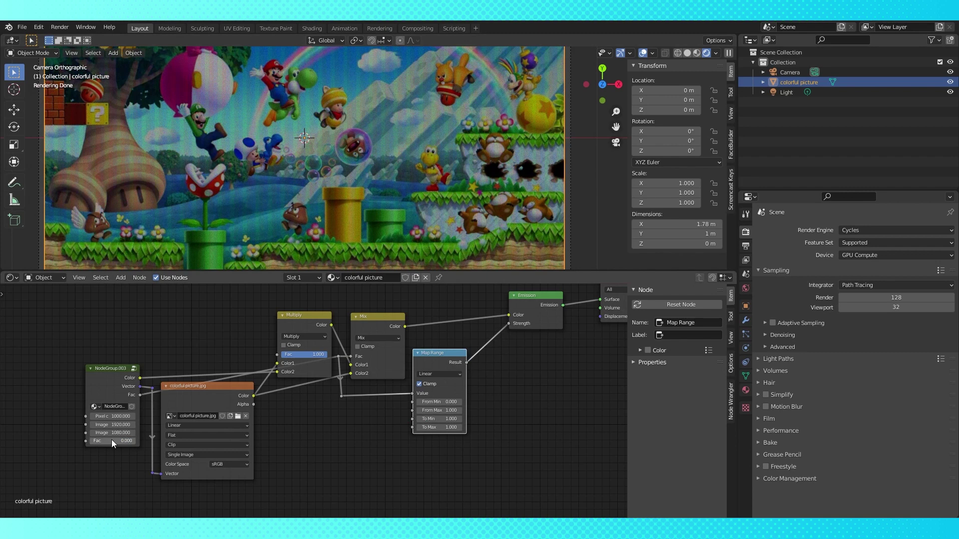
key(Return)
scroll(326, 239, up, 2)
scroll(327, 238, down, 1)
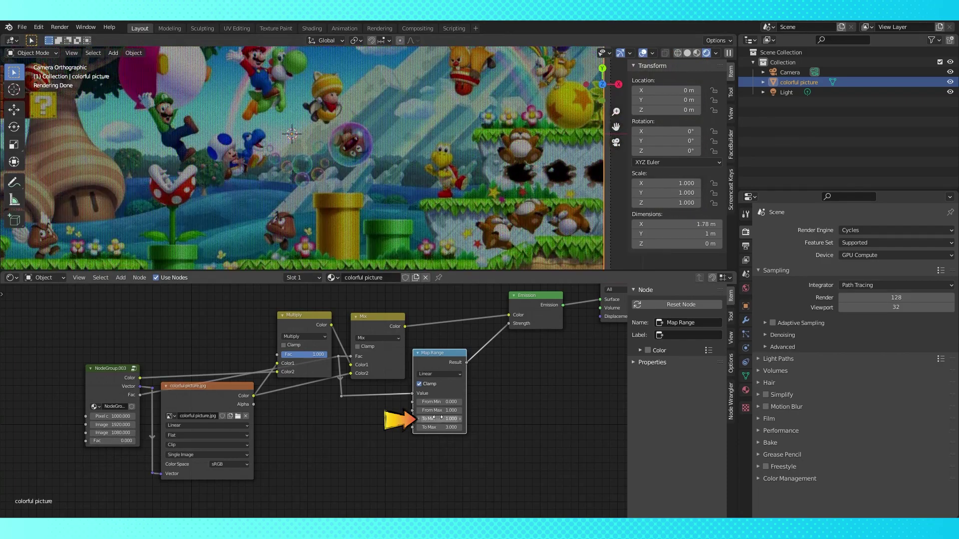
- Set the Map Range node's To Min to 3 and To Max to 1
click(438, 419)
text(3)
key(Return)
click(445, 427)
text(1)
key(Return)
- Switch the render engine to Eevee and set the combined group's Fac back to 0
scroll(436, 178, down, 2)
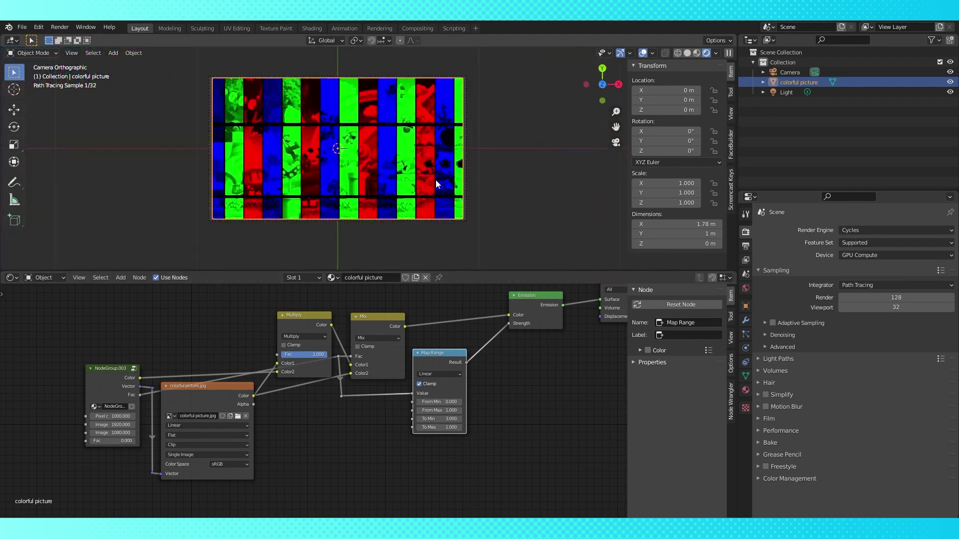
drag(108, 441, 135, 441)
click(859, 230)
click(859, 238)
scroll(400, 203, up, 3)
drag(127, 442, 90, 441)
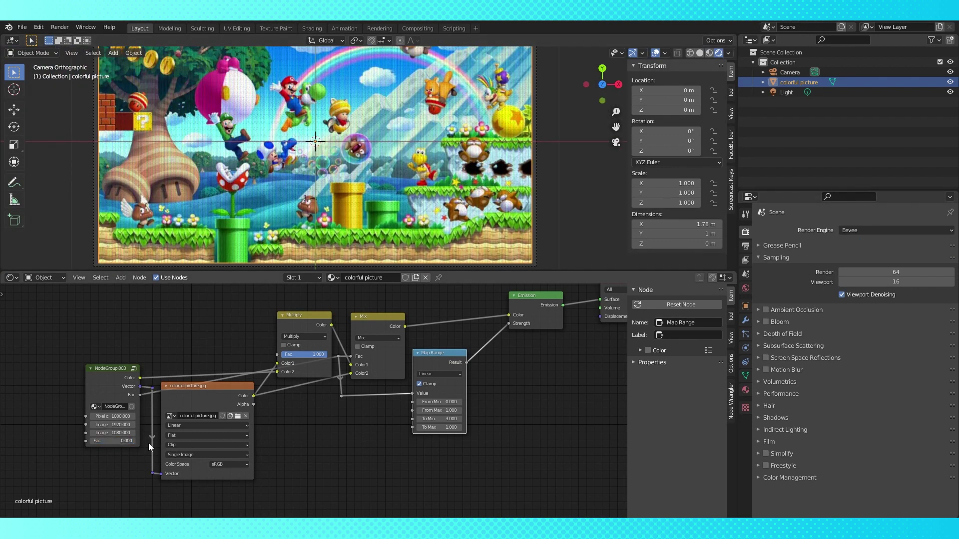
- Set the image texture's interpolation to Closest and the combined group's Pixel count to 10
click(240, 426)
click(211, 441)
click(114, 417)
text(10)
key(Return)
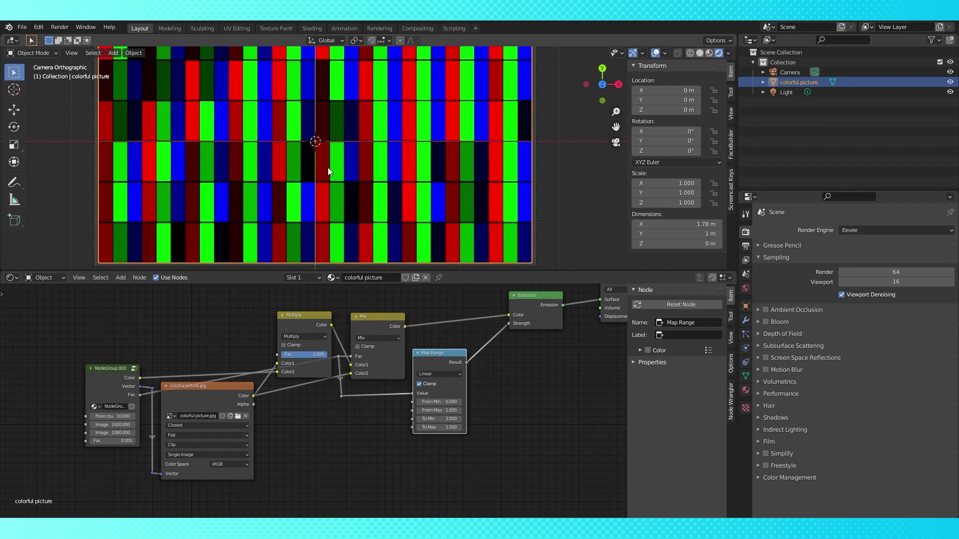
- Hide the floor, axes, 3D cursor and object origins in the viewport overlays
scroll(328, 166, down, 1)
click(665, 53)
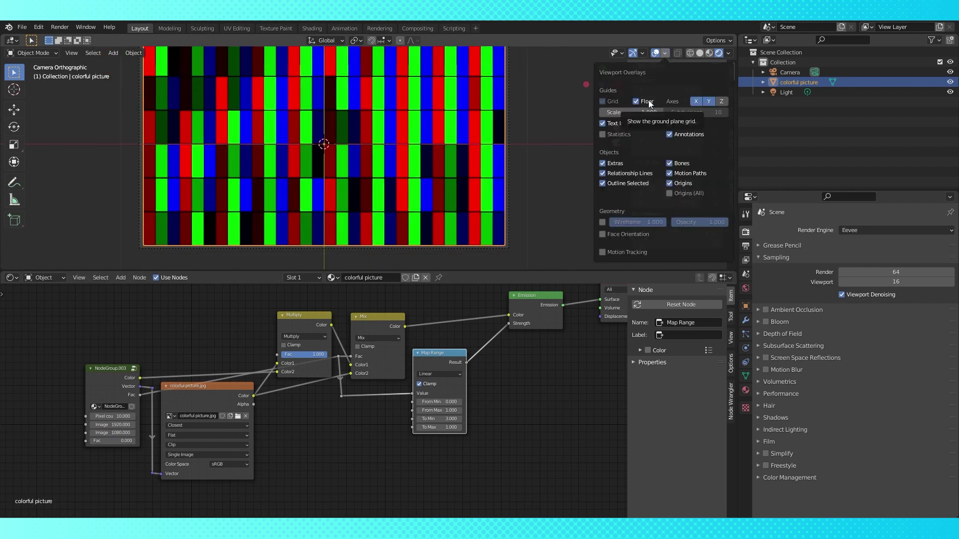
click(636, 102)
click(670, 124)
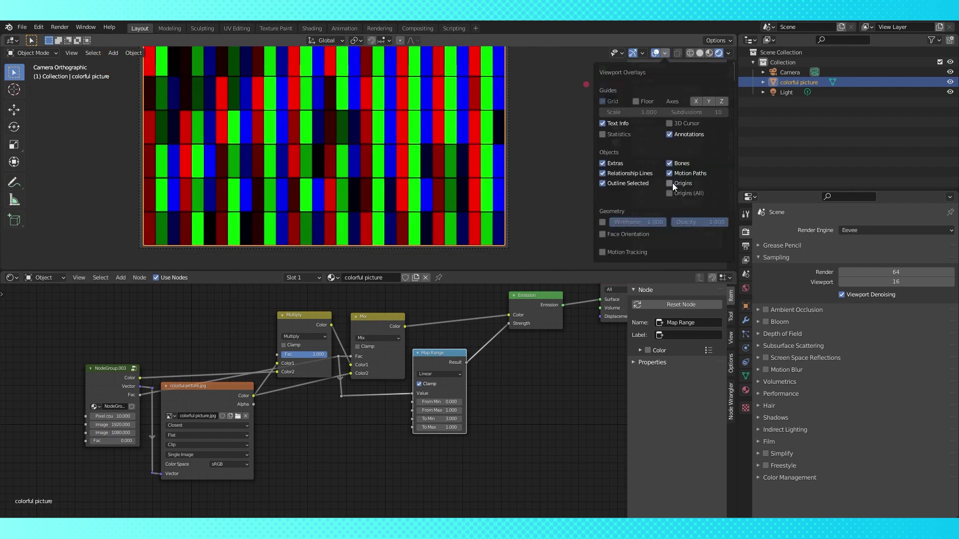
click(672, 184)
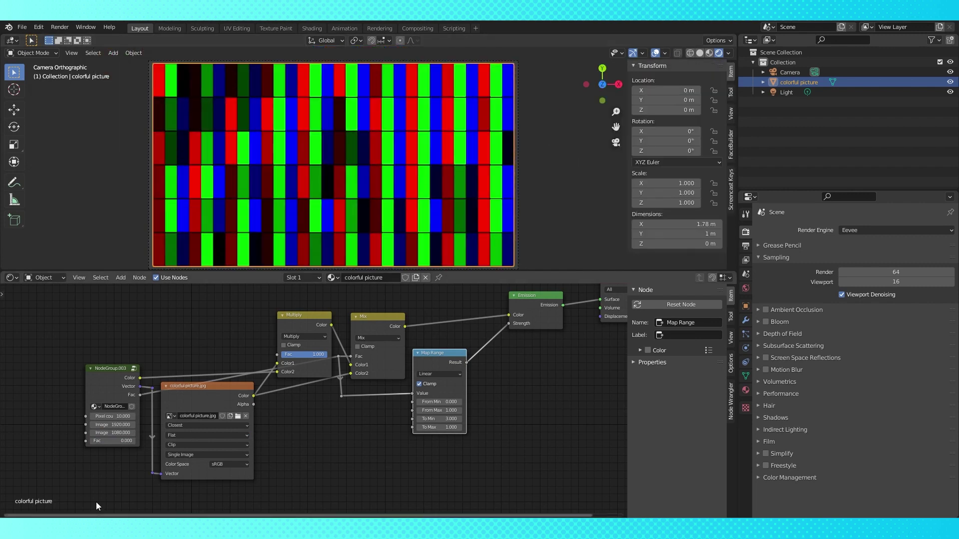
- Raise the Pixel count to about 20.5, switch the image texture to Linear interpolation, and return it to Closest
drag(115, 416, 168, 416)
click(195, 426)
click(193, 434)
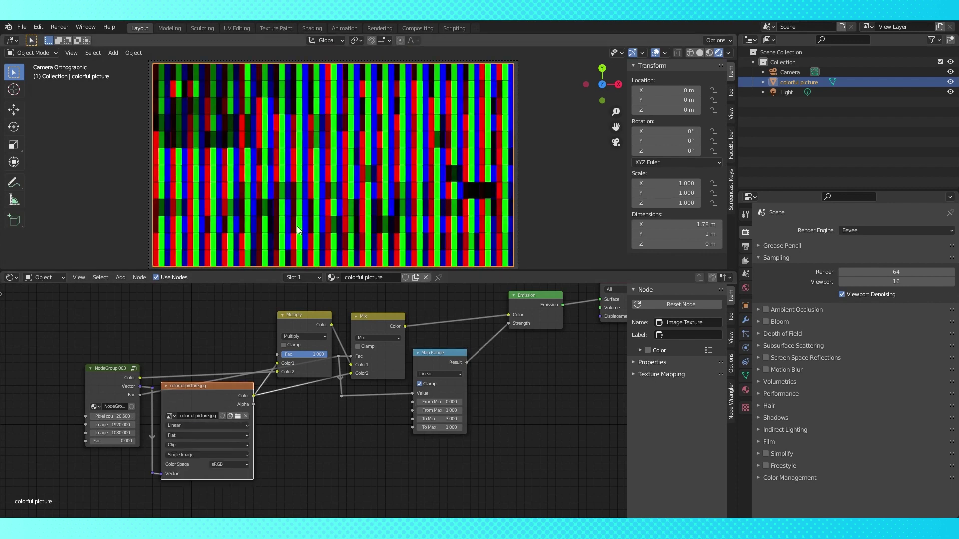
click(188, 425)
click(188, 442)
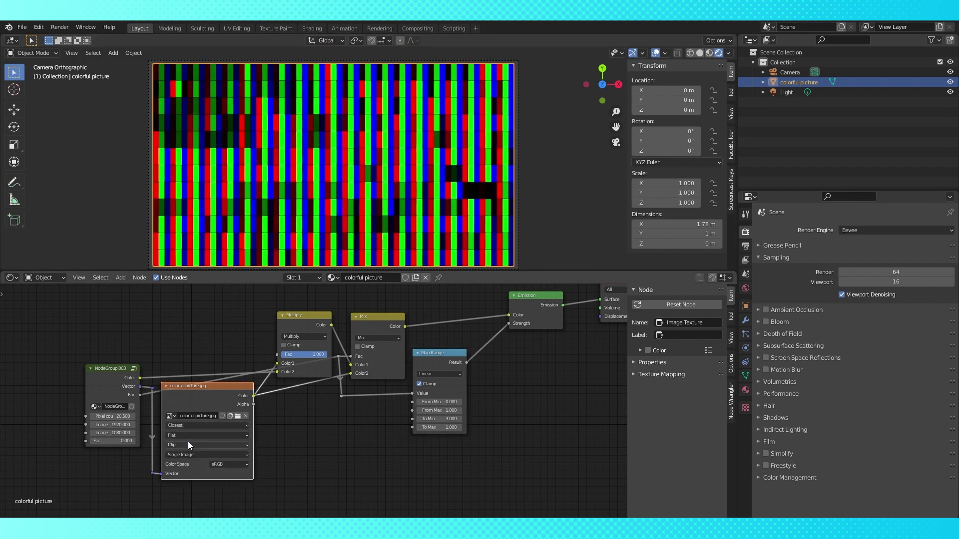
- Move the combined group slightly up, raise its Pixel count to about 58.4 and set its Fac to 1
drag(107, 377, 95, 359)
drag(101, 399, 235, 399)
drag(97, 424, 124, 428)
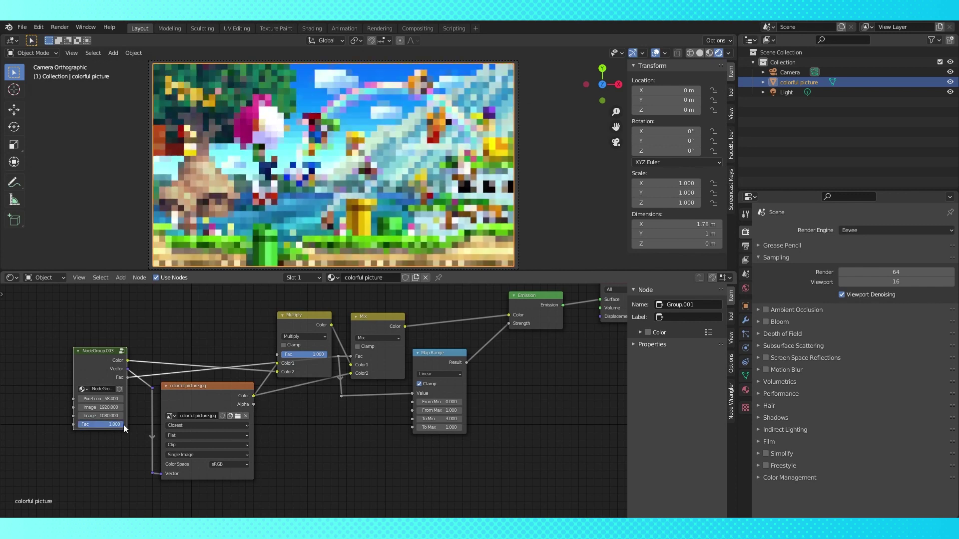
- Shift the Mix node slightly and swap its Color1 and Color2 links
drag(374, 318, 381, 314)
drag(358, 362, 356, 367)
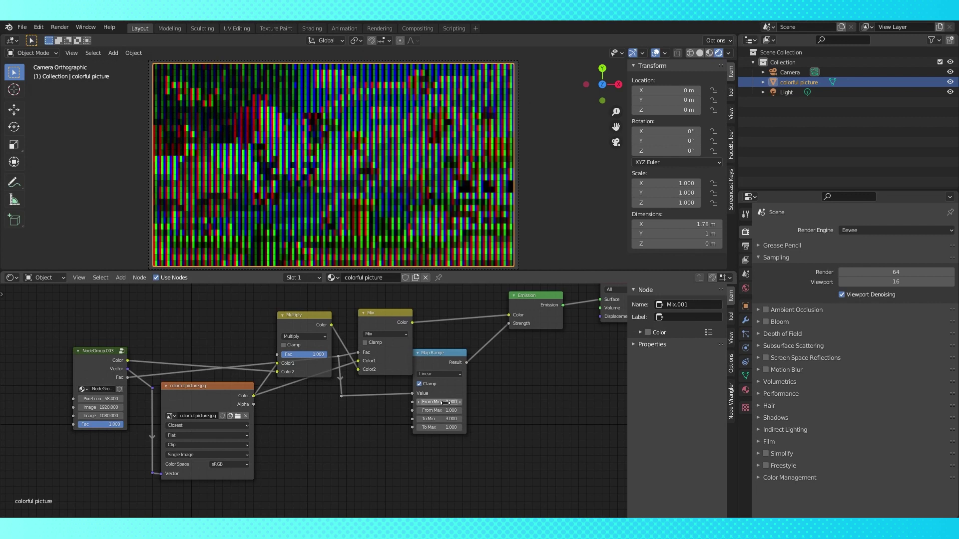
- Set the Map Range's To Min to 1 and To Max to 3, and raise the Pixel count to about 270.6
text(3)
key(Return)
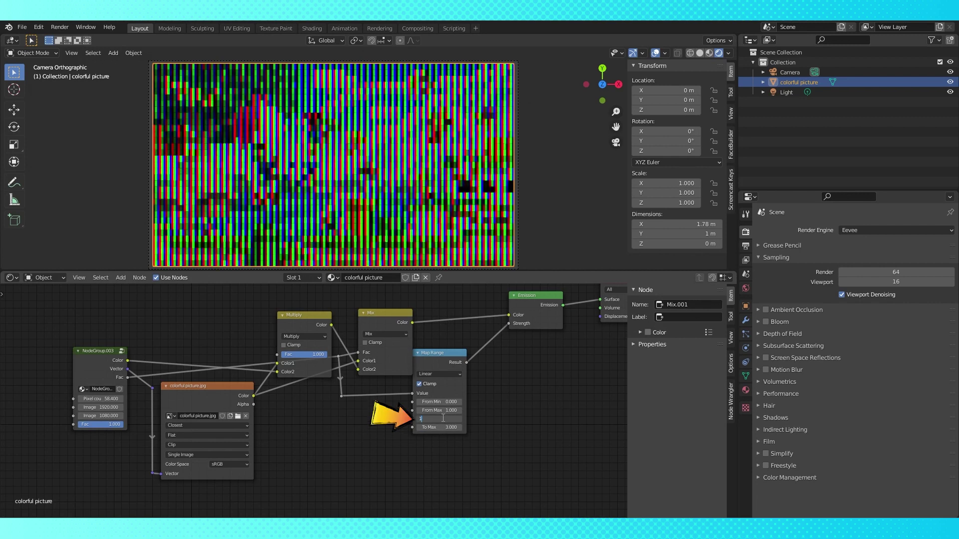
drag(110, 399, 145, 399)
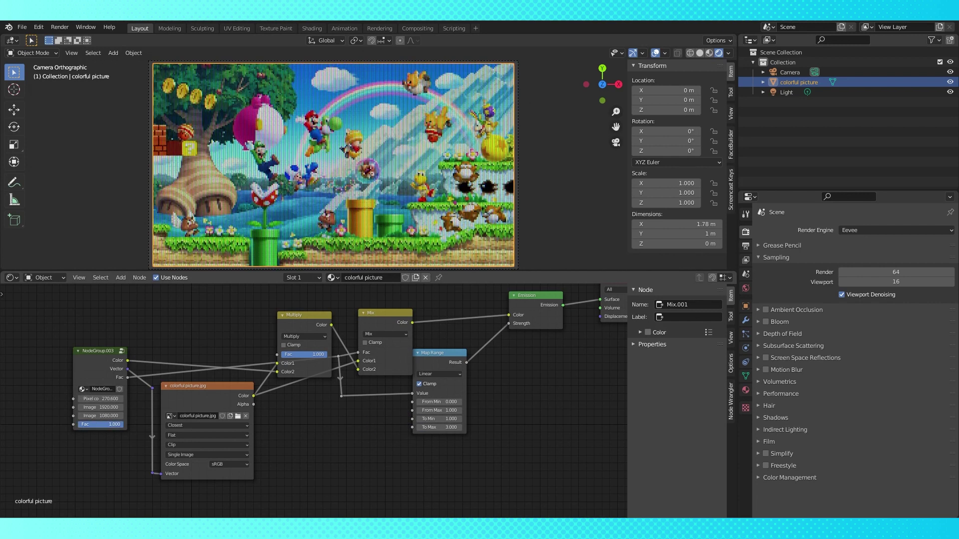
- Move the Multiply, Mix and Map Range nodes away from the image texture and join the texture's Color links in a reroute
scroll(392, 366, down, 4)
drag(294, 306, 425, 439)
scroll(350, 372, up, 3)
drag(295, 324, 310, 306)
shift+right_drag(293, 388, 267, 372)
drag(280, 380, 299, 382)
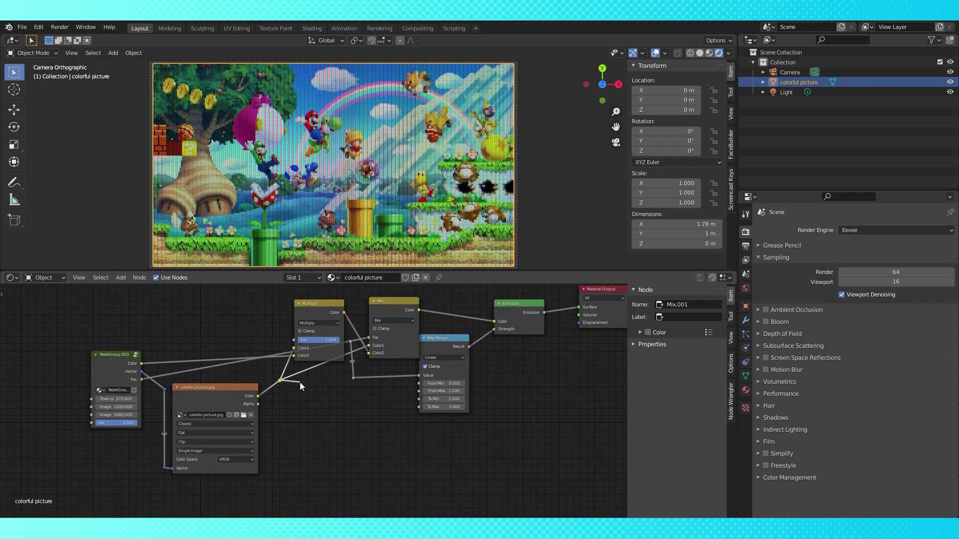
- Combine the Multiply, Mix and Map Range nodes with their reroutes into a new node group
scroll(160, 360, down, 3)
drag(289, 305, 441, 427)
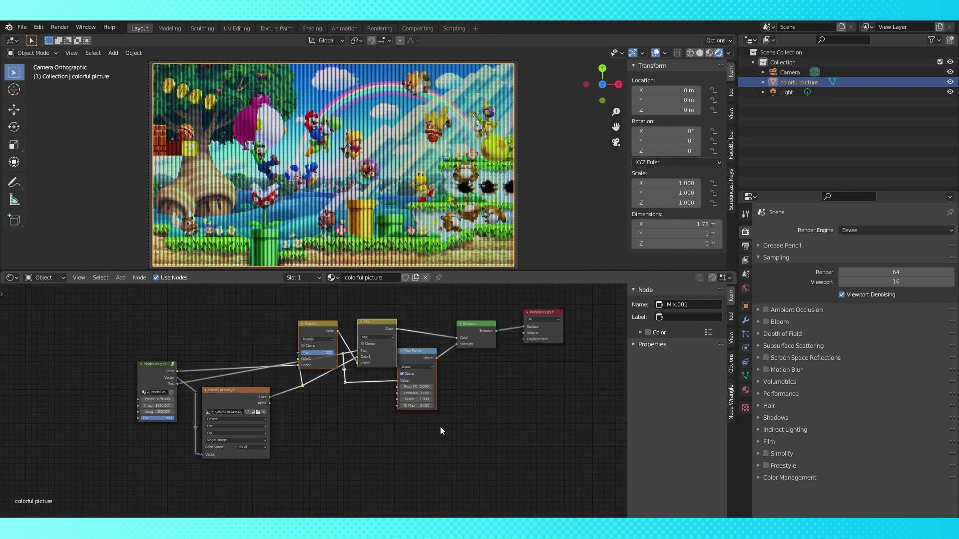
key(ctrl+g)
key(Tab)
drag(360, 359, 360, 352)
- Rename the first group's Color output RGB overlay, its Fac output RGB Factor placed above Vector, and its Fac input RGB/Pixel
click(156, 365)
key(Tab)
double_click(645, 387)
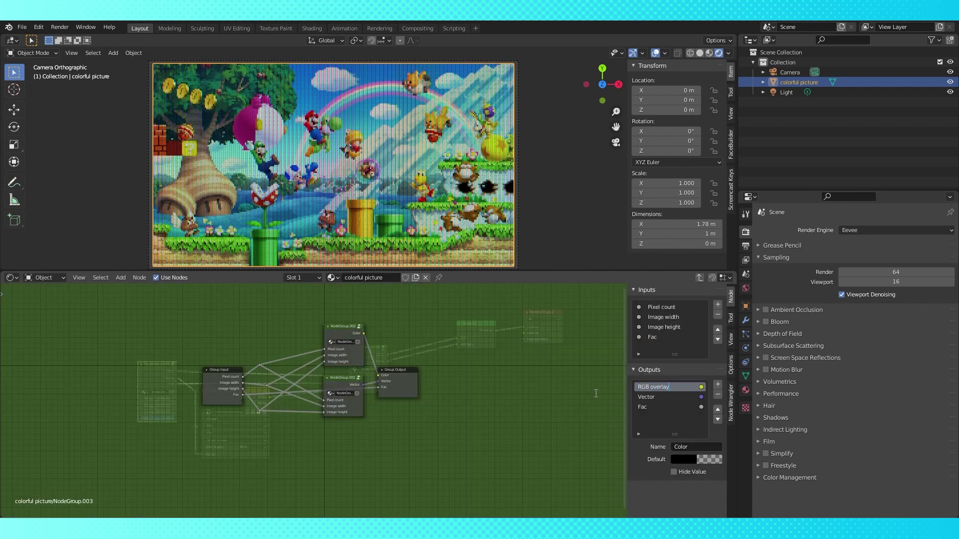
click(649, 408)
click(718, 409)
double_click(649, 397)
text(RGB)
click(669, 406)
double_click(672, 337)
key(Tab)
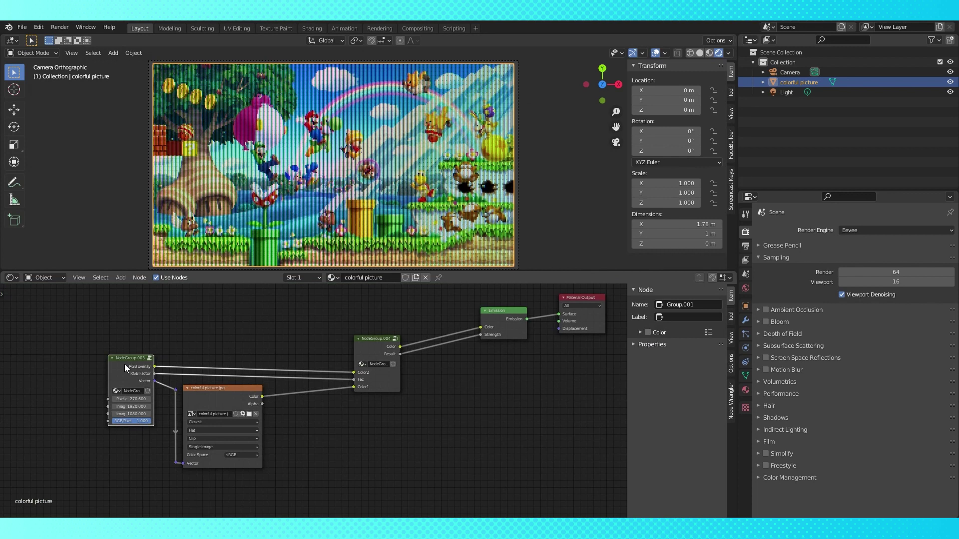
- Move both node groups, the Emission node and the Material Output closer together around the image texture
drag(125, 368, 137, 376)
drag(381, 339, 303, 345)
drag(502, 312, 354, 336)
drag(587, 299, 415, 330)
- Inside the first group, delete the reroutes between Group Input and the two nested groups
key(Tab)
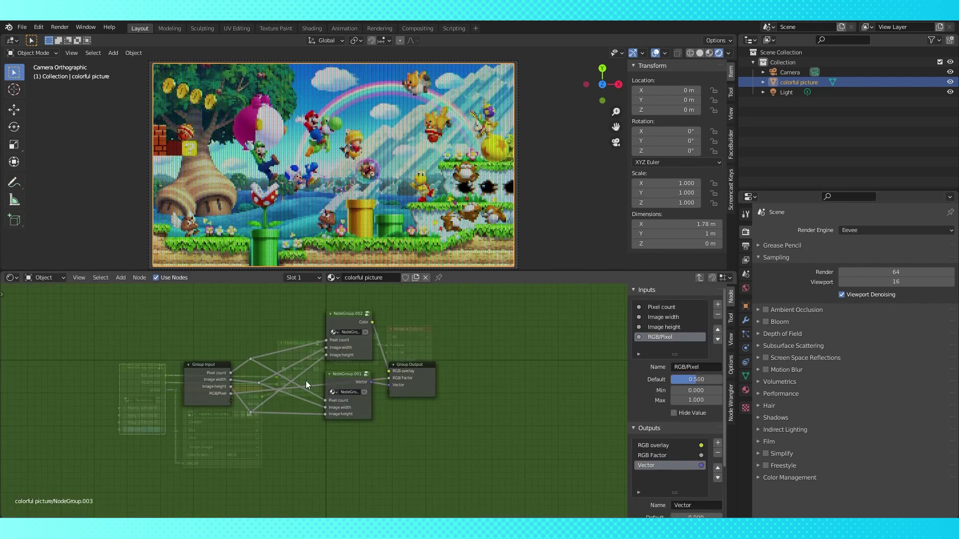
middle_drag(313, 435, 301, 465)
scroll(301, 465, up, 2)
drag(227, 353, 268, 470)
key(x)
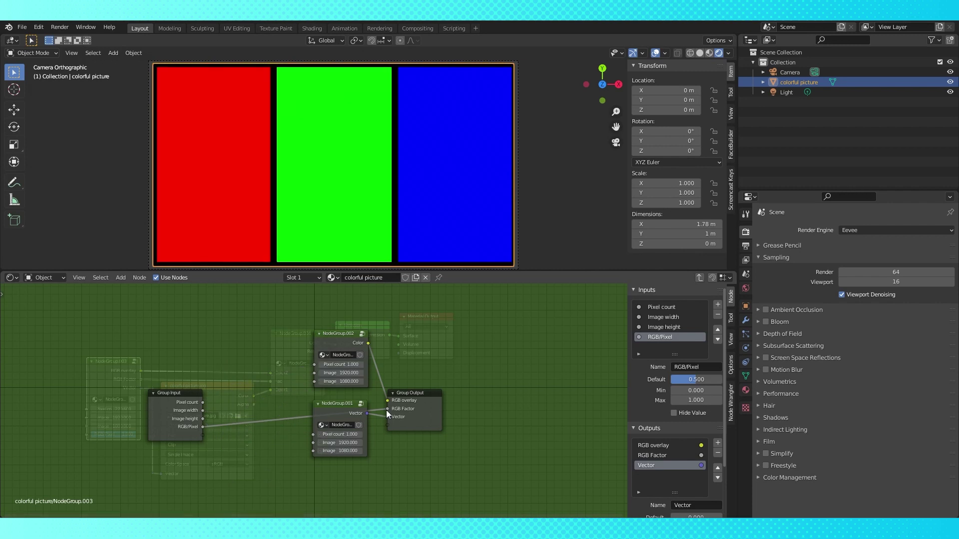
- Relink Pixel count, Image width and Image height directly to the nested groups, duplicating Group Input for the second set of links
drag(344, 408, 344, 423)
drag(192, 402, 281, 372)
drag(291, 371, 314, 364)
drag(291, 380, 314, 381)
drag(415, 393, 416, 381)
key(shift+d)
drag(292, 444, 312, 458)
drag(292, 461, 313, 466)
- Inside the nested RGB overlay group, add reroutes to the Pixel count link feeding the second Divide node and straighten the nodes
click(331, 336)
key(Tab)
scroll(331, 335, down, 8)
middle_drag(285, 459, 406, 399)
scroll(405, 400, up, 2)
drag(234, 343, 194, 448)
scroll(369, 381, up, 3)
drag(371, 380, 374, 384)
shift+right_drag(274, 428, 285, 418)
drag(276, 402, 281, 383)
drag(304, 408, 304, 391)
- Move Group Input and the first Divide node up, and add a reroute to the image size links between them
drag(169, 452, 177, 380)
drag(247, 445, 238, 423)
scroll(199, 415, up, 1)
shift+right_drag(165, 414, 177, 403)
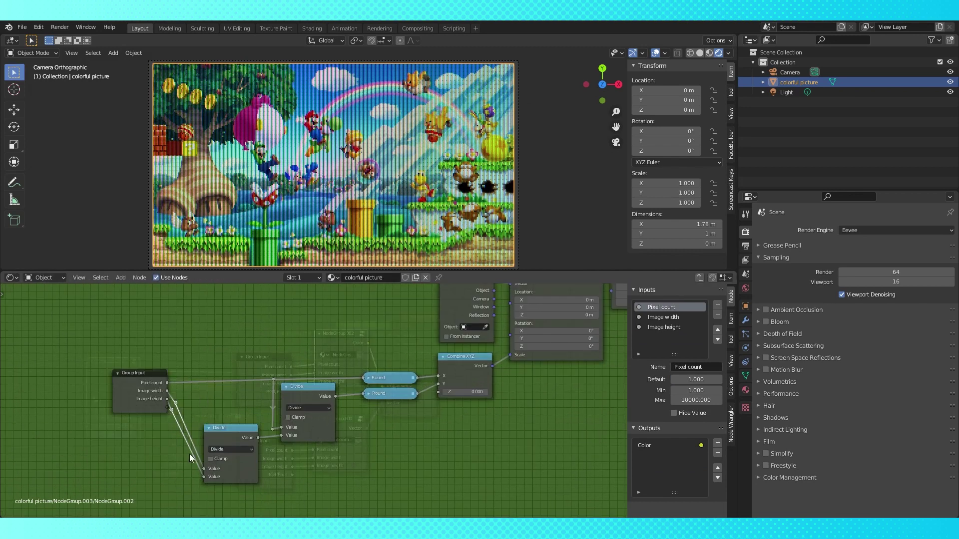
- Open the new mixing group, place duplicate Group Input nodes for the Mix and Map Range nodes, and tidy the Multiply inputs
key(Tab)
key(Tab)
click(308, 360)
key(Tab)
key(shift+d)
drag(345, 326, 370, 323)
key(shift+d)
drag(300, 331, 337, 396)
drag(161, 436, 201, 412)
drag(256, 467, 248, 448)
mouse_move(248, 448)
mouse_down()
mouse_move(238, 409)
mouse_move(237, 440)
mouse_up()
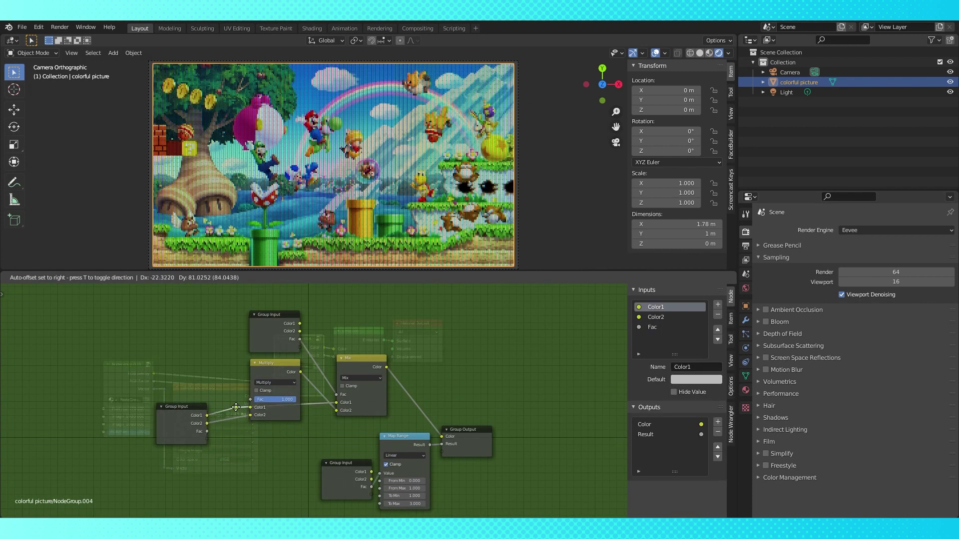
- Place Color1 last among the mixing group's inputs and route its link beneath the Multiply node with reroutes
click(669, 327)
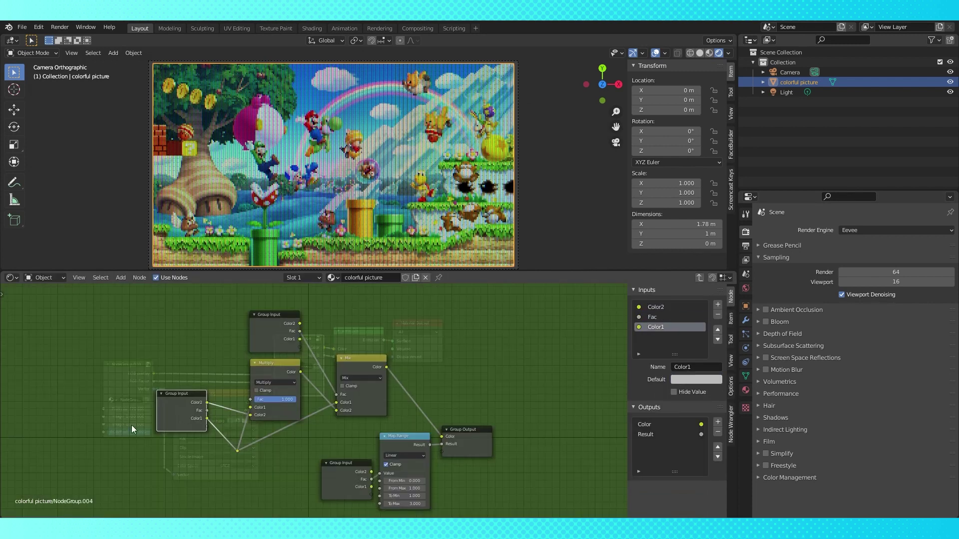
drag(238, 451, 238, 431)
shift+right_drag(279, 409, 281, 431)
drag(280, 420, 233, 429)
shift+right_drag(316, 400, 323, 419)
scroll(309, 415, up, 3)
drag(181, 400, 154, 386)
click(305, 430)
- Add reroutes to the Multiply Color and Group Input Fac links entering the Mix node
shift+right_drag(311, 345, 327, 335)
drag(319, 353, 333, 317)
shift+right_drag(312, 384, 325, 372)
scroll(350, 390, down, 3)
- Align the Map Range and Group Output nodes, add reroutes to the links entering Group Output, and leave the mixing group
drag(411, 419, 368, 414)
drag(450, 402, 426, 363)
shift+right_drag(402, 399, 402, 364)
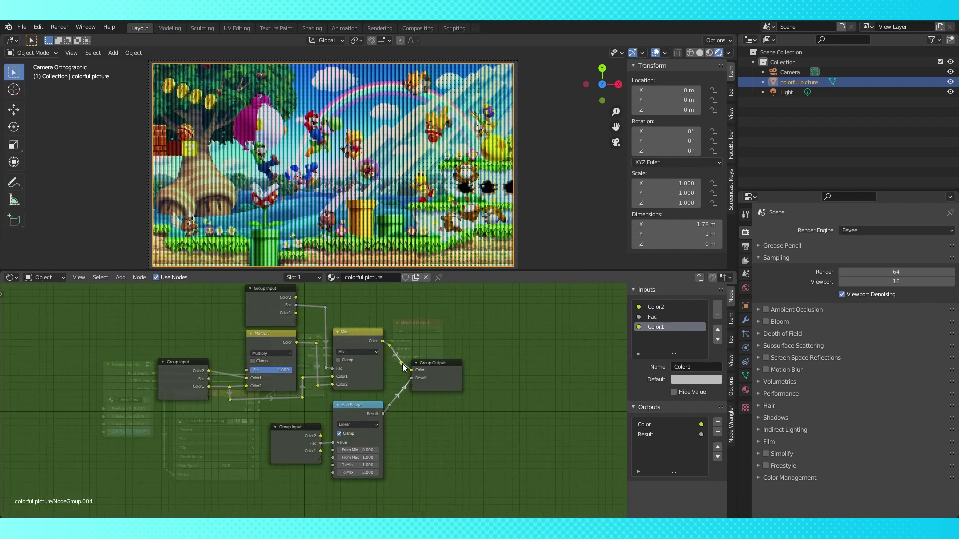
key(g)
click(485, 370)
drag(440, 366, 428, 366)
scroll(300, 410, down, 3)
key(Tab)
- Lower the first group's Pixel count to about 18.3 and enlarge the 3D viewport above the node editor
scroll(310, 442, up, 6)
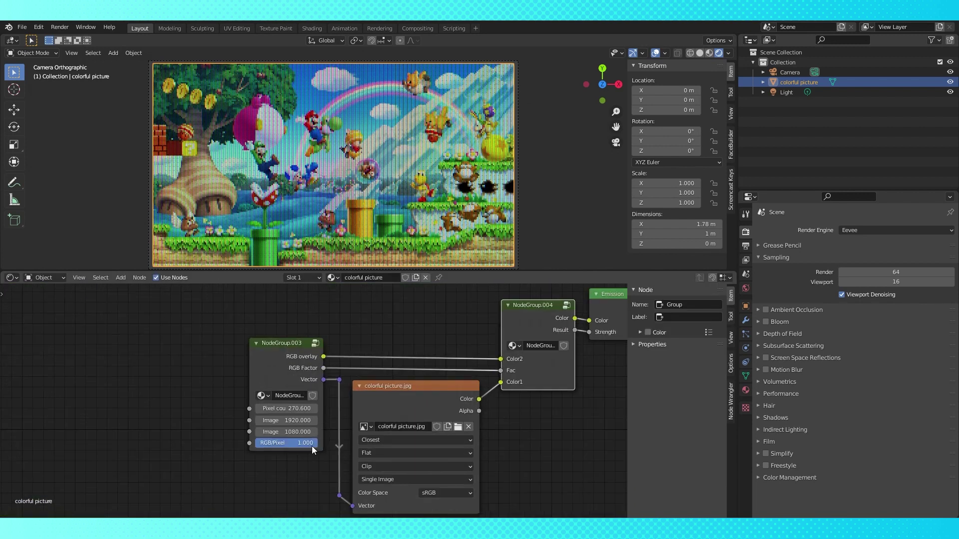
drag(294, 412, 170, 412)
drag(519, 272, 537, 303)
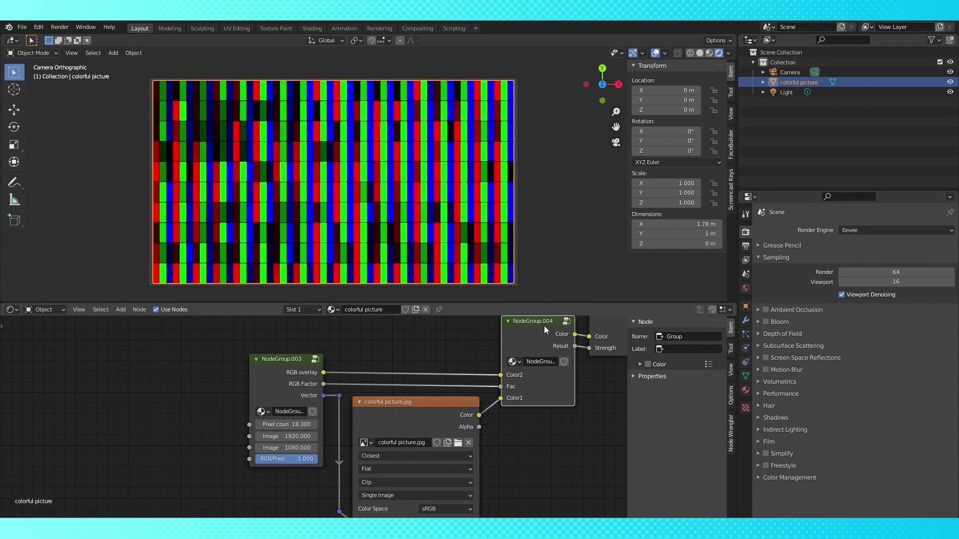
- Test the first group's RGB/Pixel blend by lowering it and bringing it back to 1
scroll(215, 422, down, 3)
drag(259, 446, 238, 446)
drag(238, 446, 274, 446)
- Raise the first group's Pixel count to 2000 and examine the picture's subpixels up close in the 3D viewport
drag(255, 427, 340, 427)
text(20)
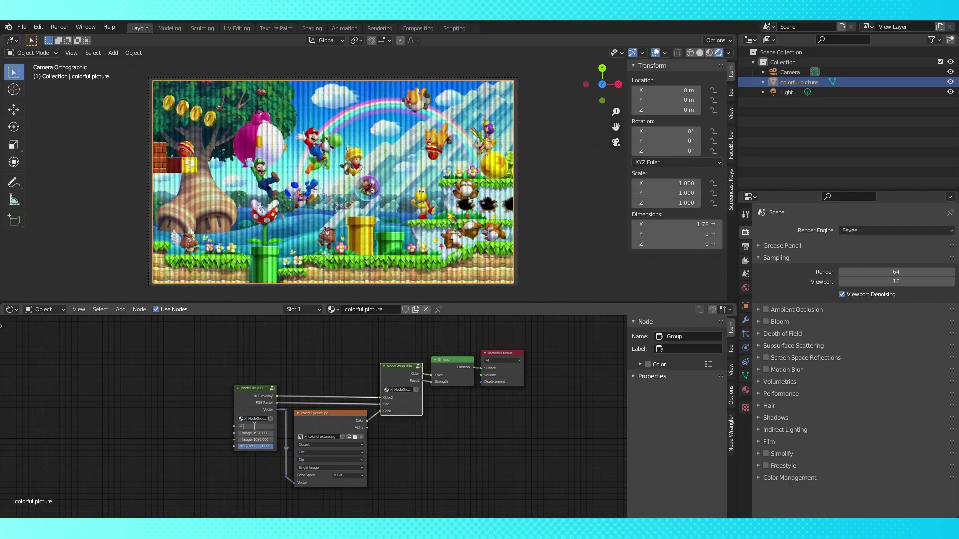
text(00)
key(Return)
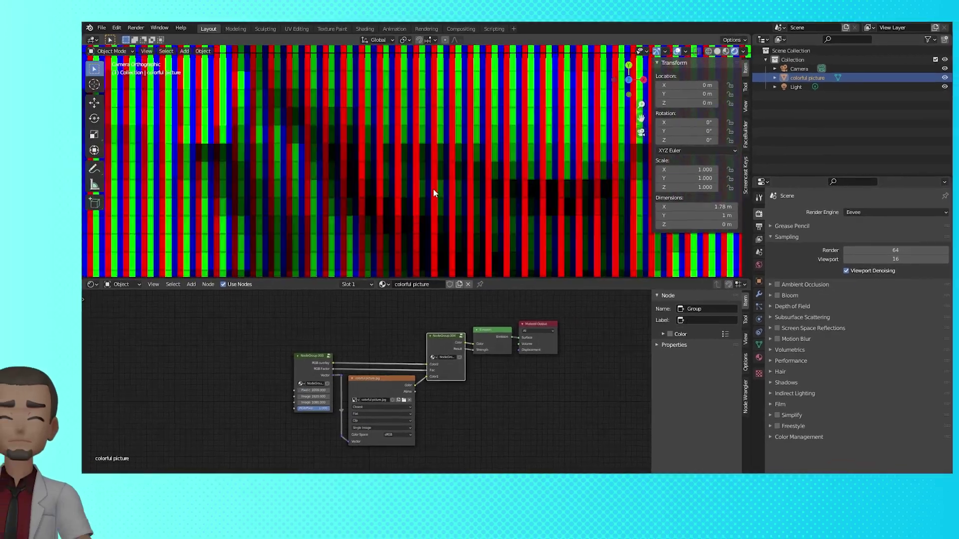
scroll(557, 105, up, 12)
scroll(619, 76, down, 20)
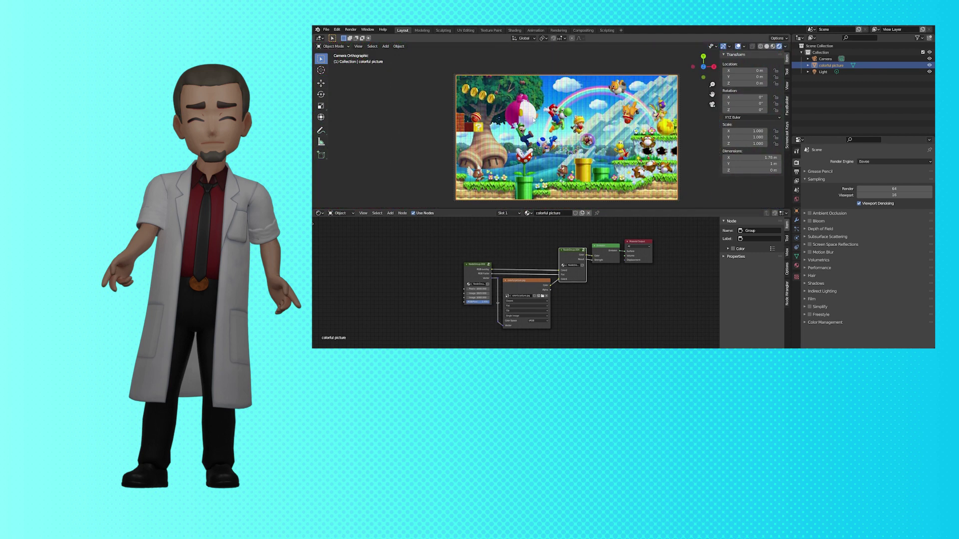